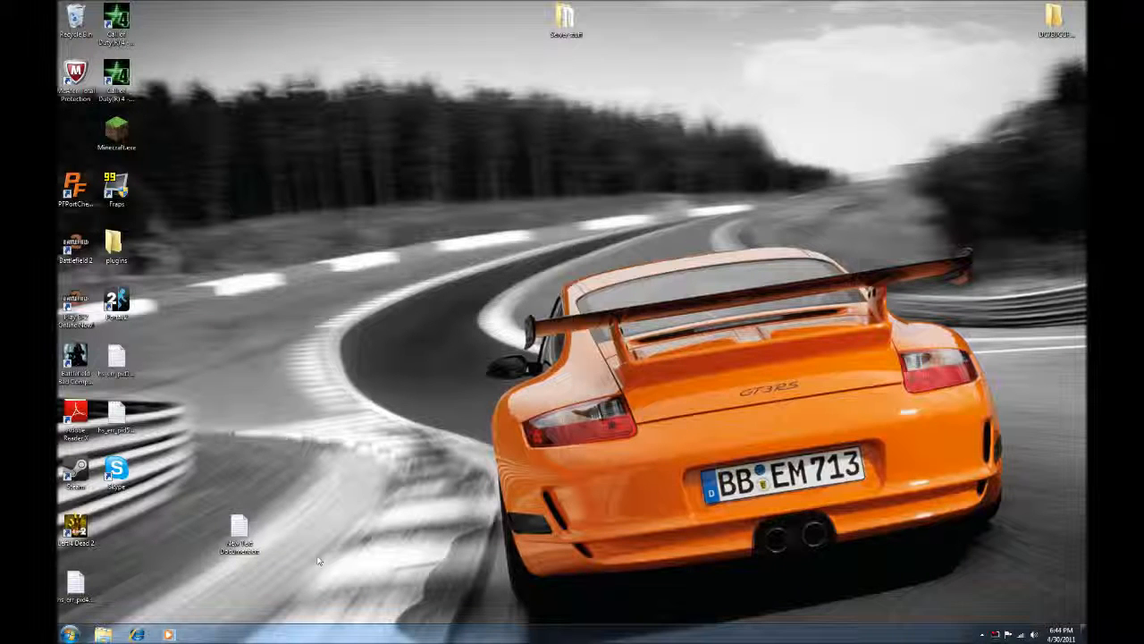
# Create a desktop folder named "Server youtube" and move it to the open area above the car
pyautogui.rightClick(460, 351)
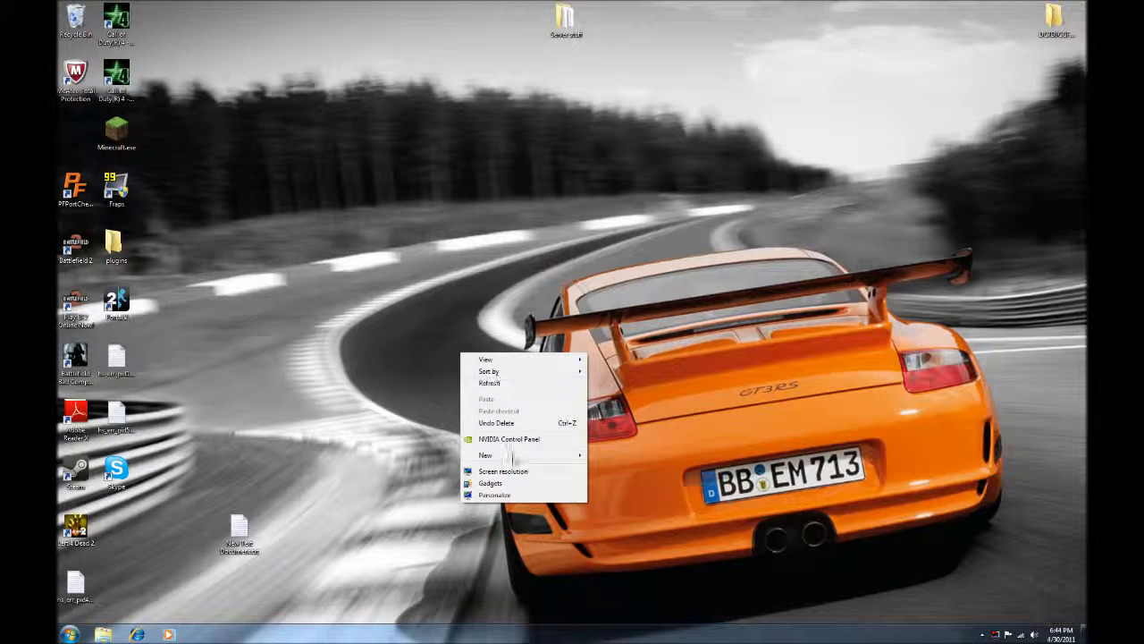
pyautogui.moveTo(509, 454)
pyautogui.click(608, 452)
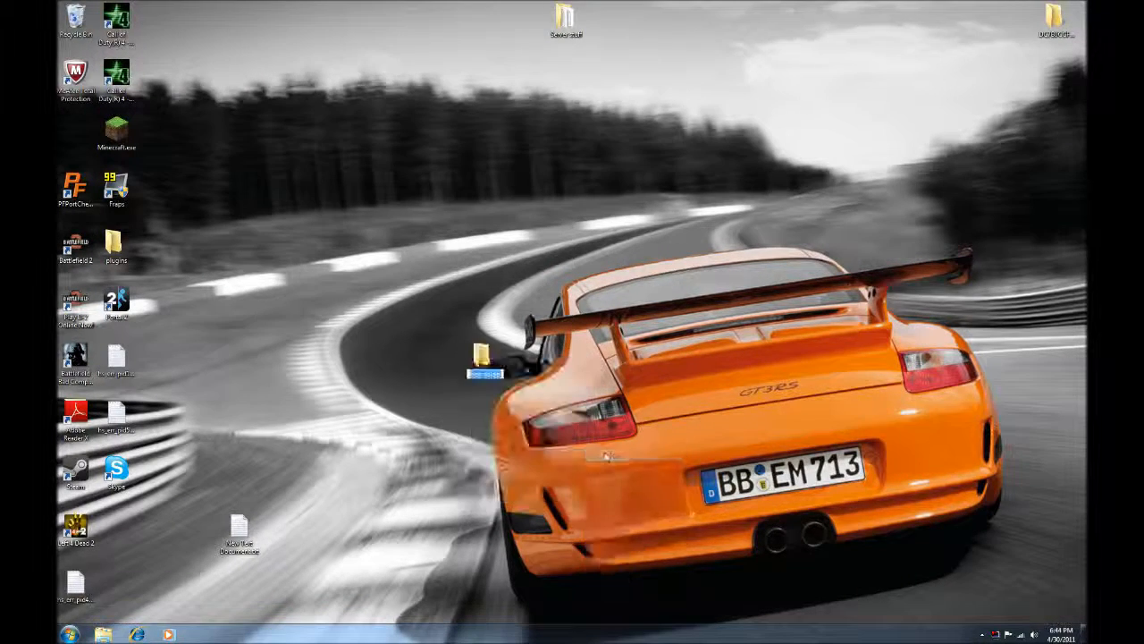
pyautogui.write('Server')
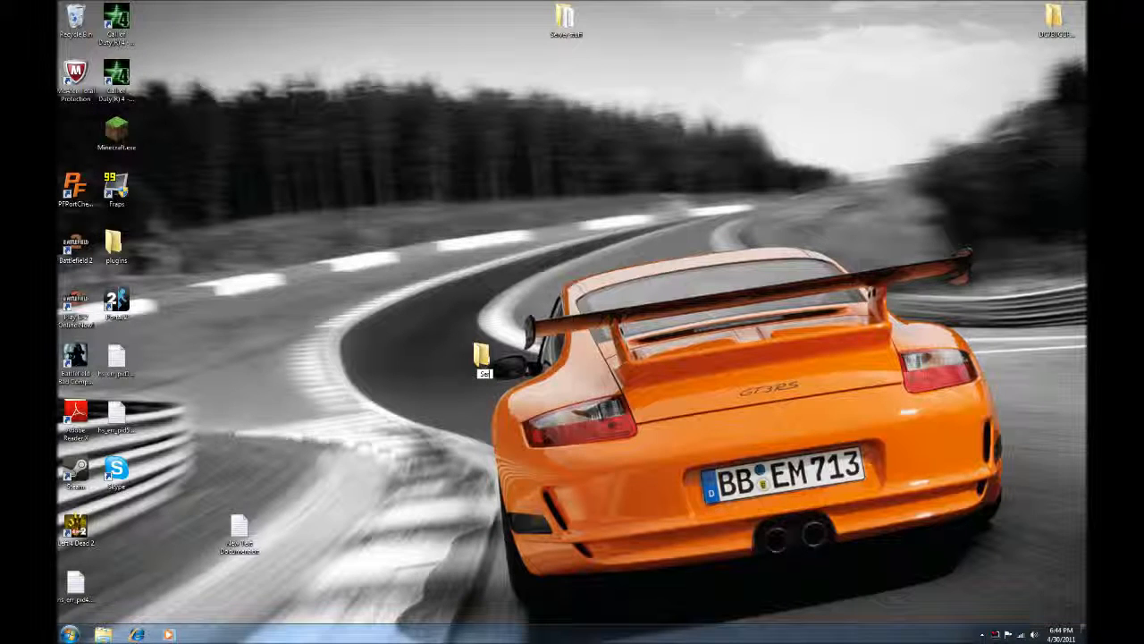
pyautogui.write(' youtube')
pyautogui.press('Return')
pyautogui.moveTo(481, 357); pyautogui.dragTo(511, 275)
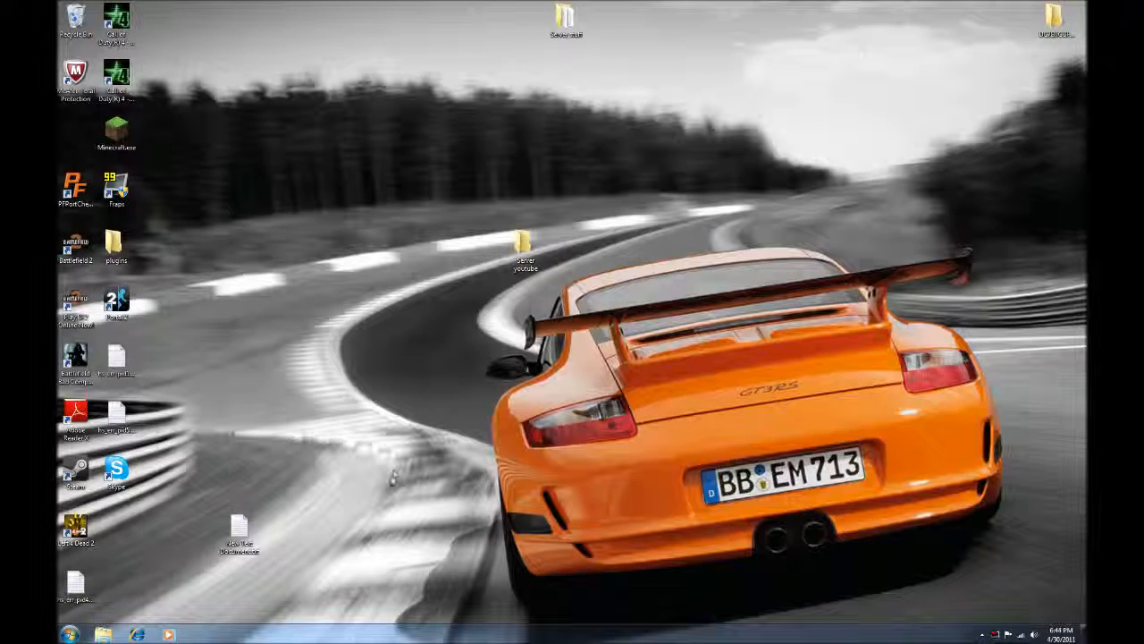
# Switch to Internet Explorer in a maximized window and go to bukkit.org
pyautogui.click(136, 633)
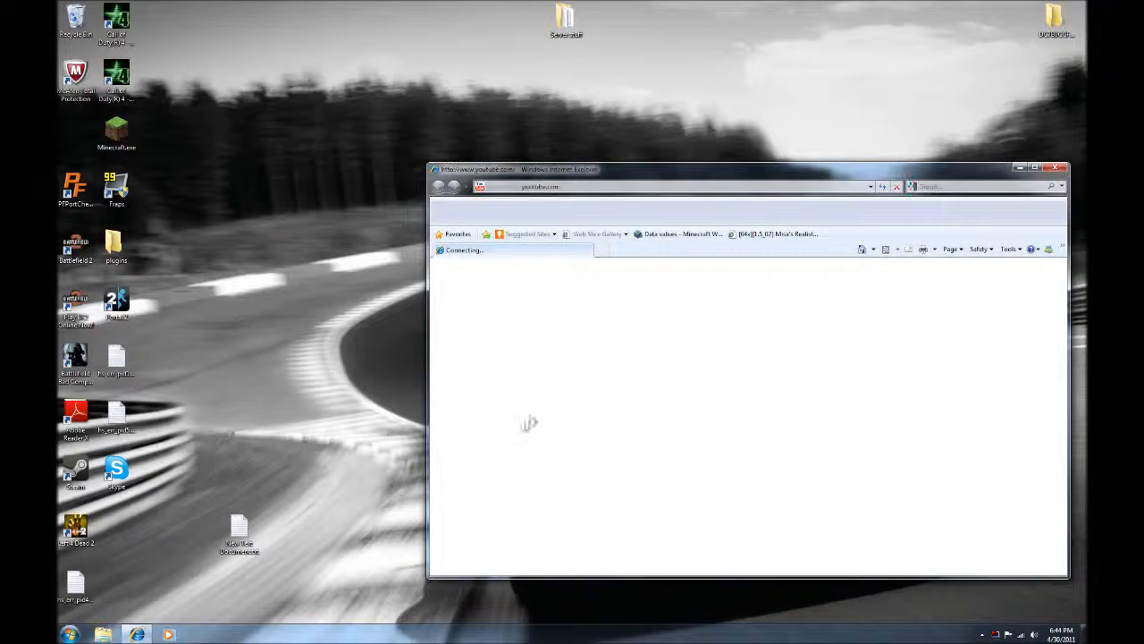
pyautogui.click(1034, 169)
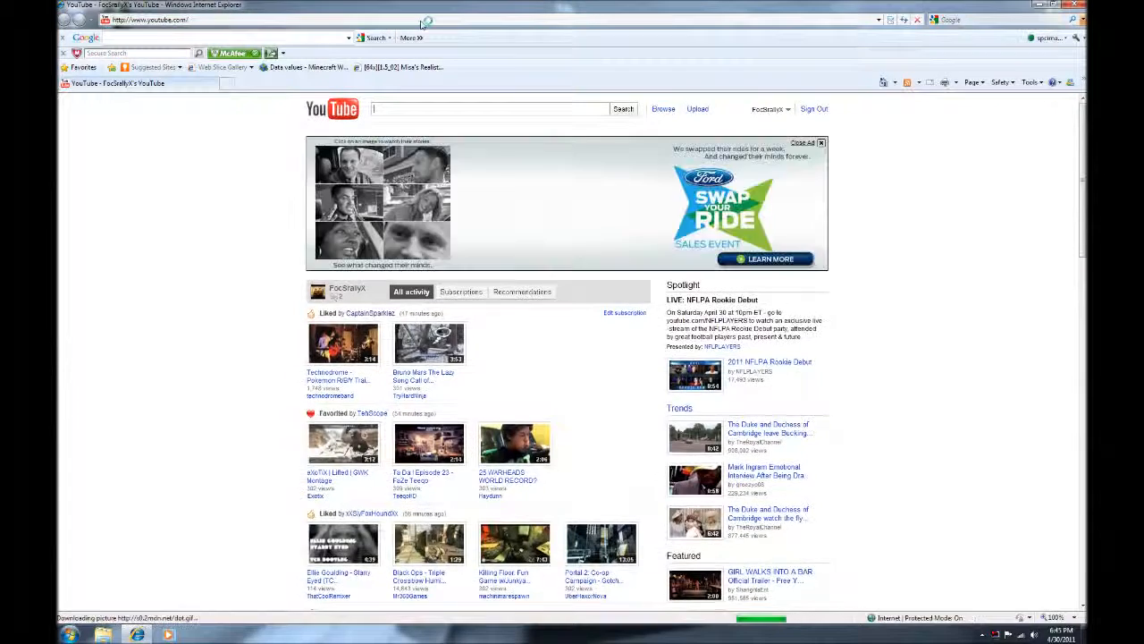
pyautogui.click(426, 21)
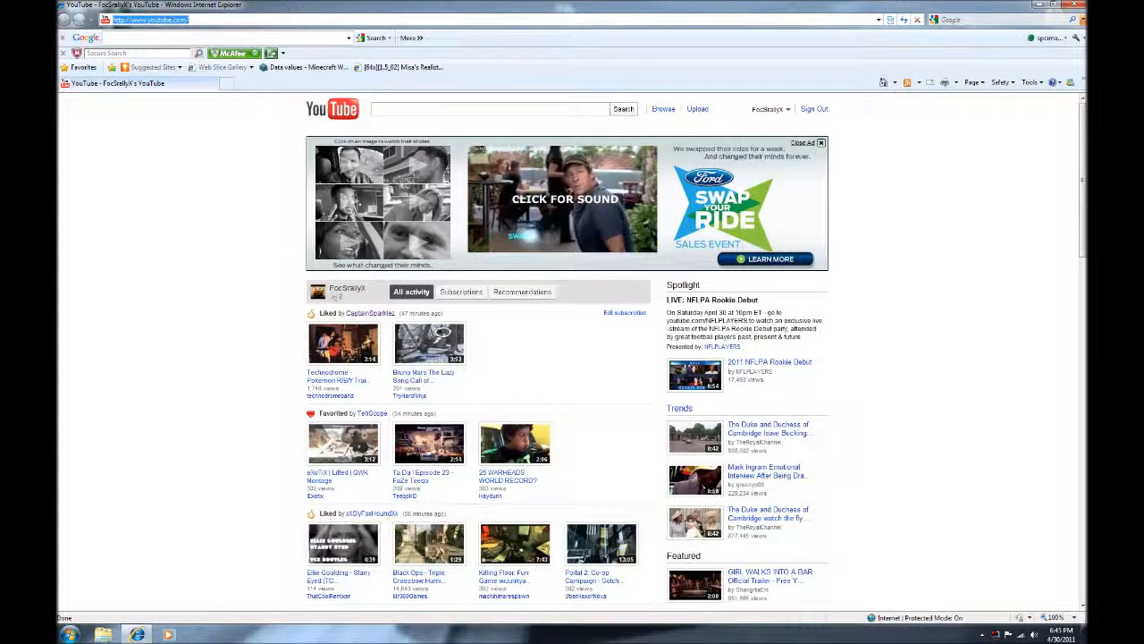
pyautogui.write('bukkit')
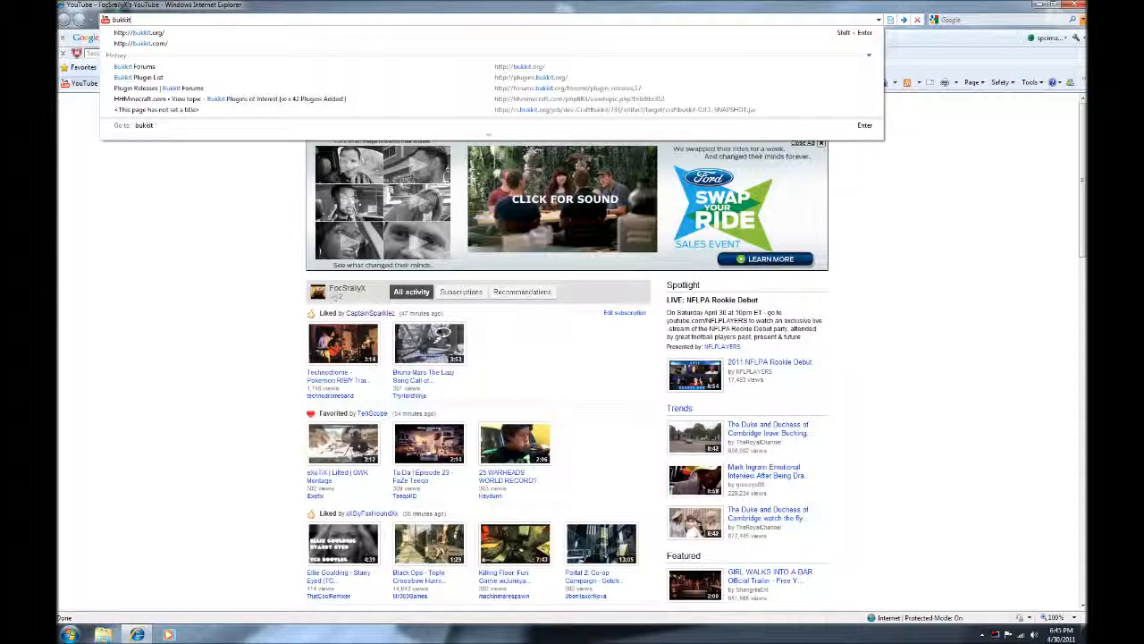
pyautogui.write('.org')
pyautogui.press('Return')
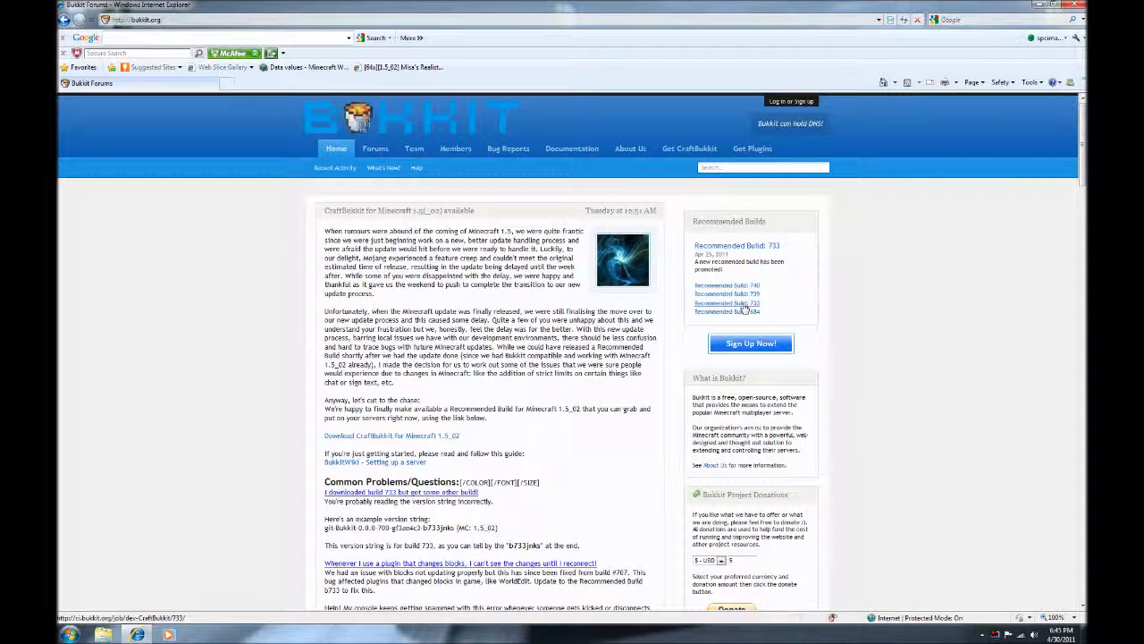
# Open the page of CraftBukkit Recommended Build 733 and maximize its window
pyautogui.click(744, 309)
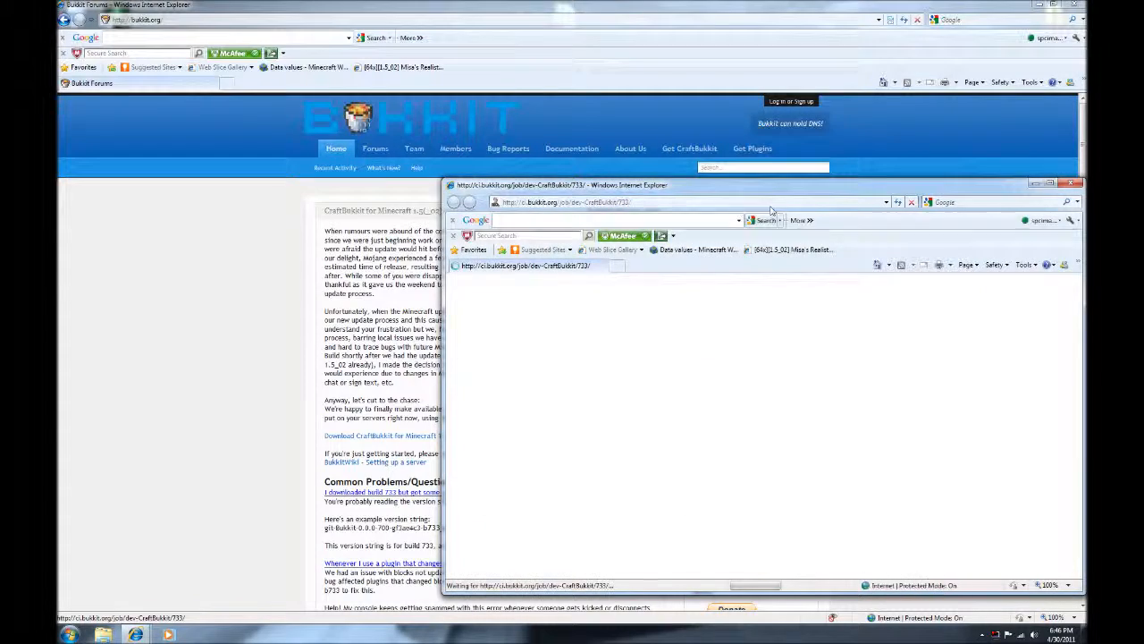
pyautogui.moveTo(766, 193); pyautogui.dragTo(573, 140)
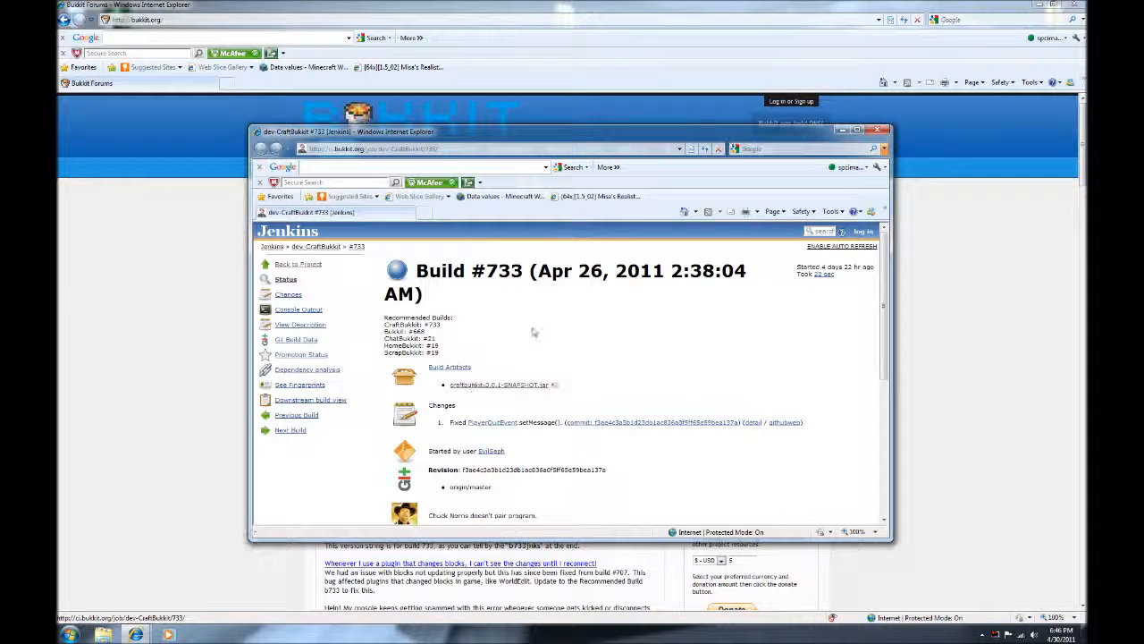
pyautogui.click(855, 131)
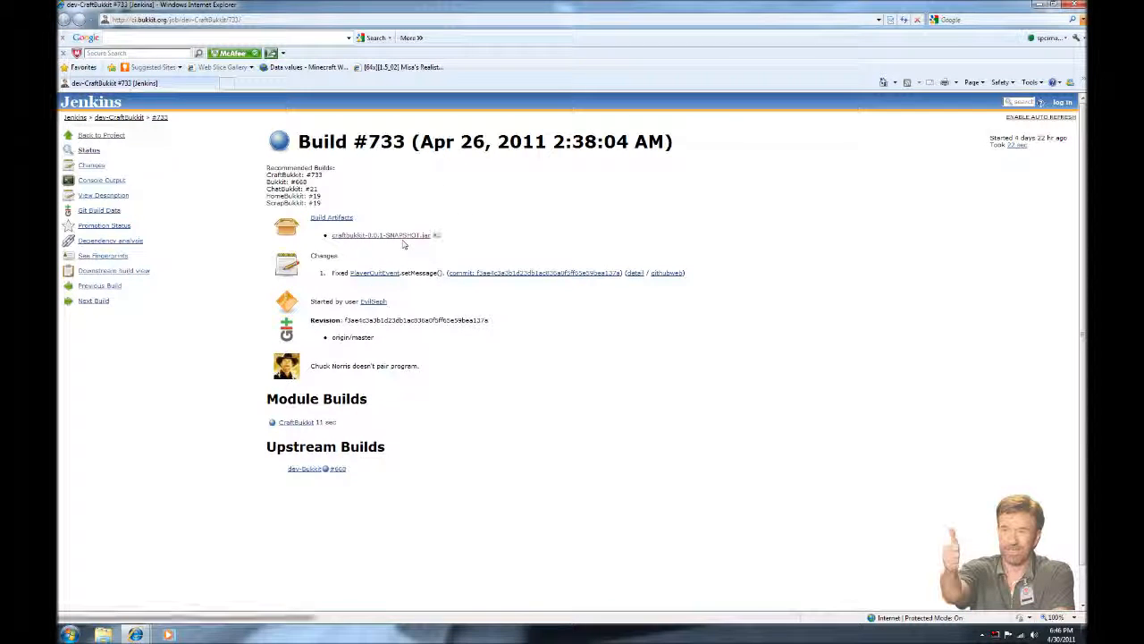
# Download craftbukkit-0.0.1-SNAPSHOT.jar into the Server youtube folder on the desktop and dismiss the download dialog
pyautogui.click(402, 236)
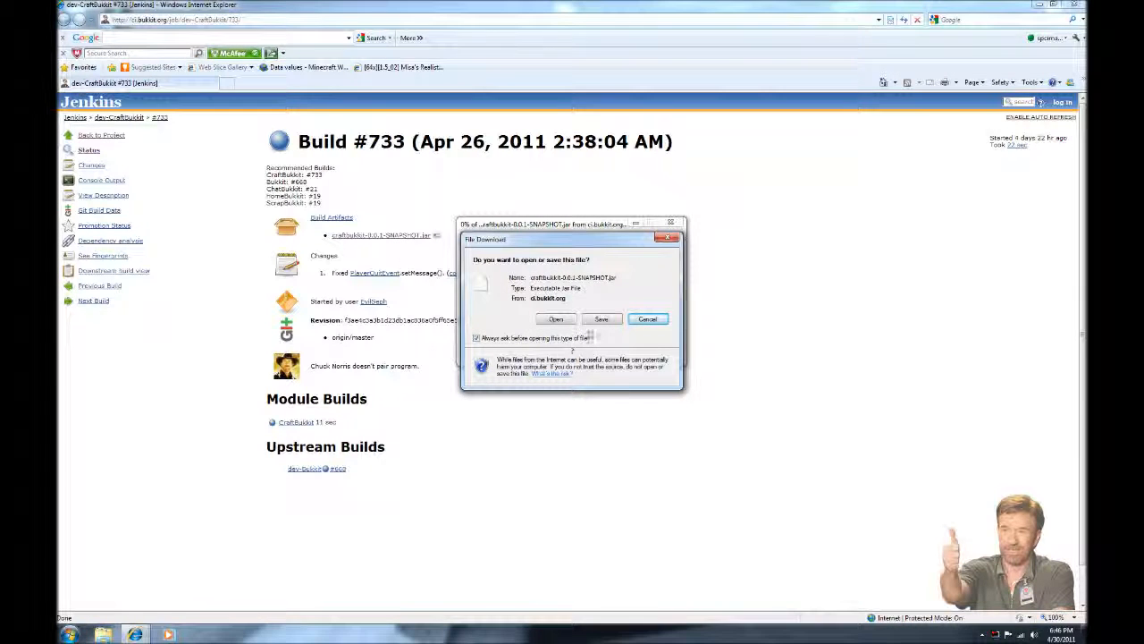
pyautogui.click(597, 324)
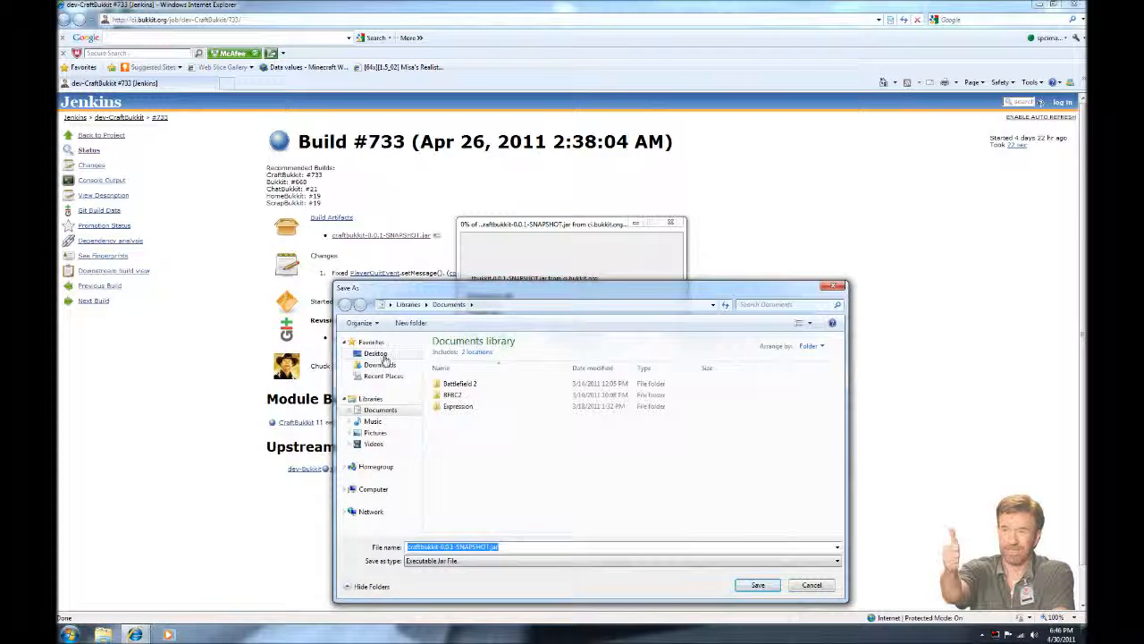
pyautogui.click(380, 354)
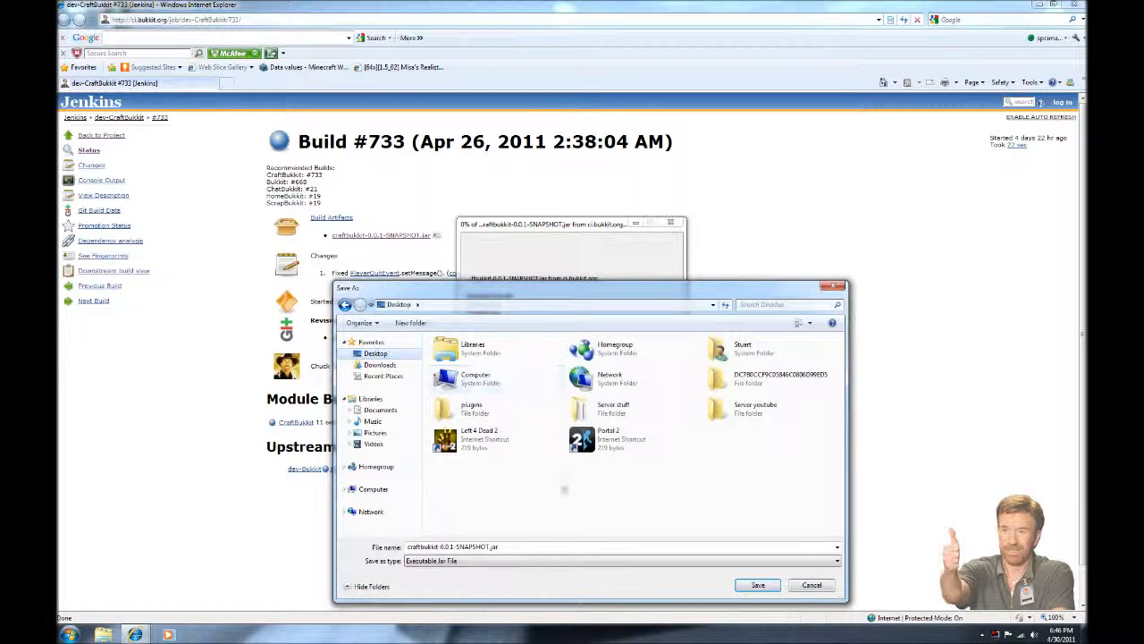
pyautogui.doubleClick(737, 413)
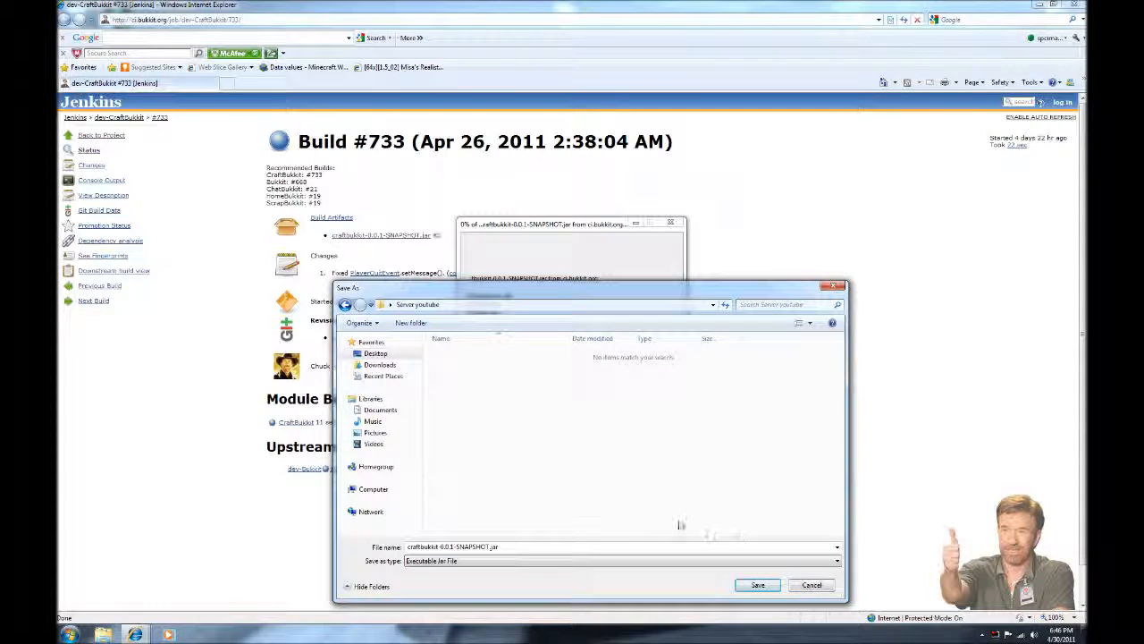
pyautogui.click(747, 585)
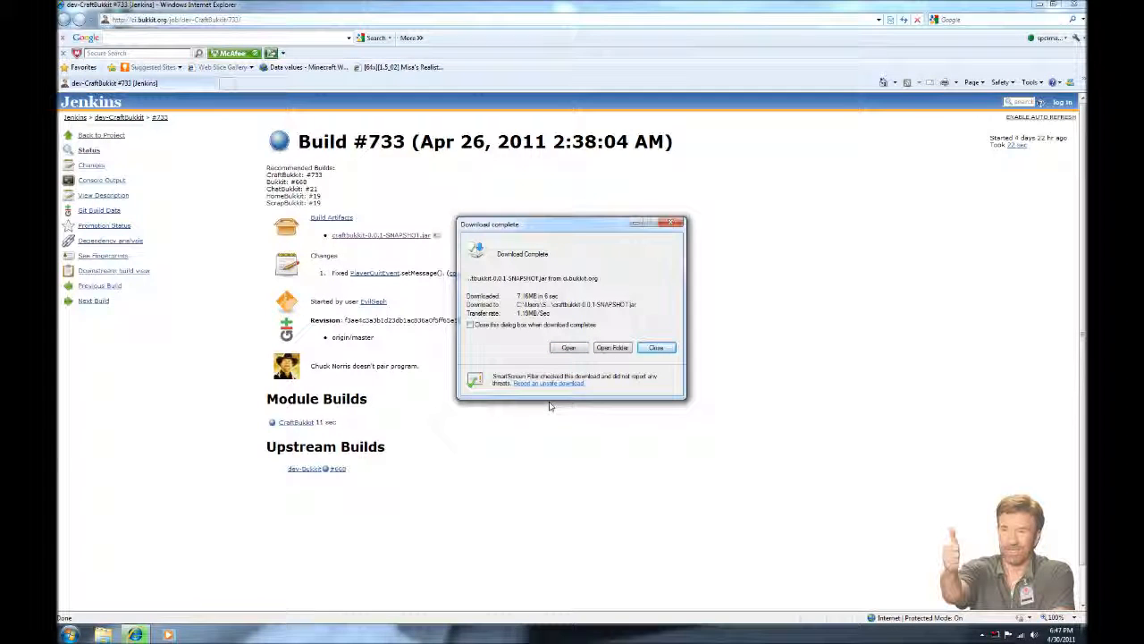
pyautogui.click(655, 348)
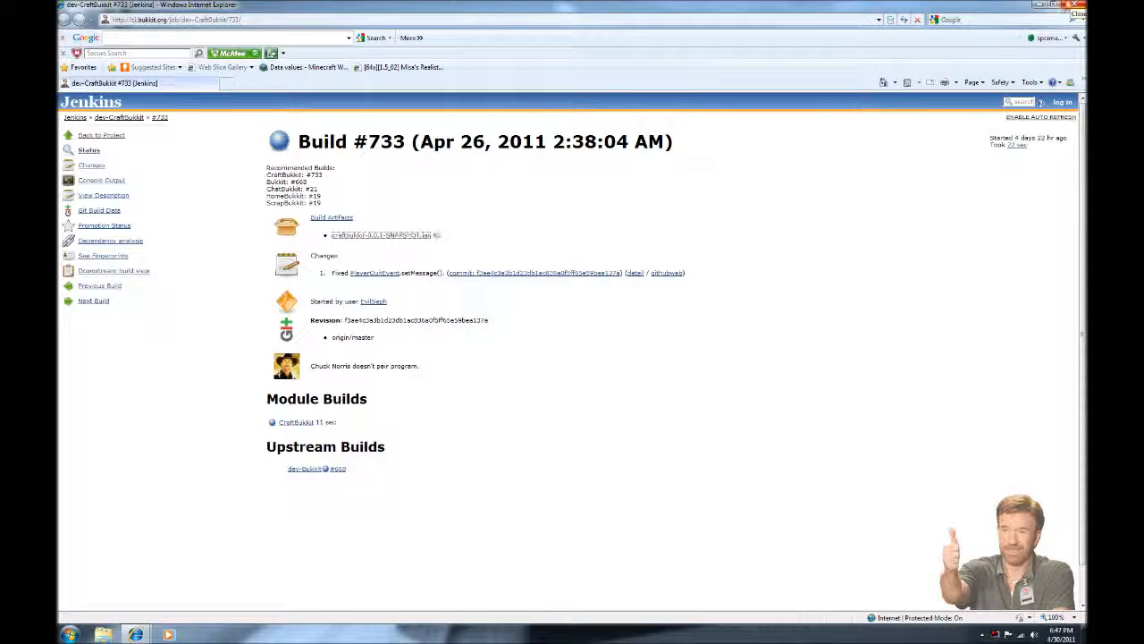
# Clear both browser windows from the desktop and open the Server youtube folder
pyautogui.click(1039, 5)
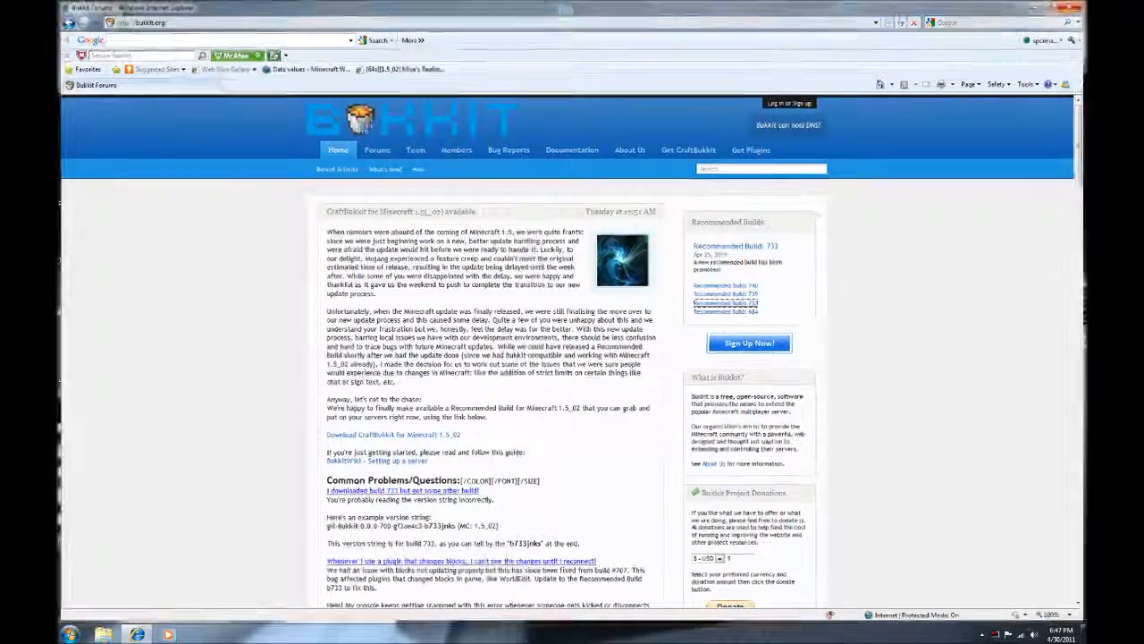
pyautogui.click(1040, 4)
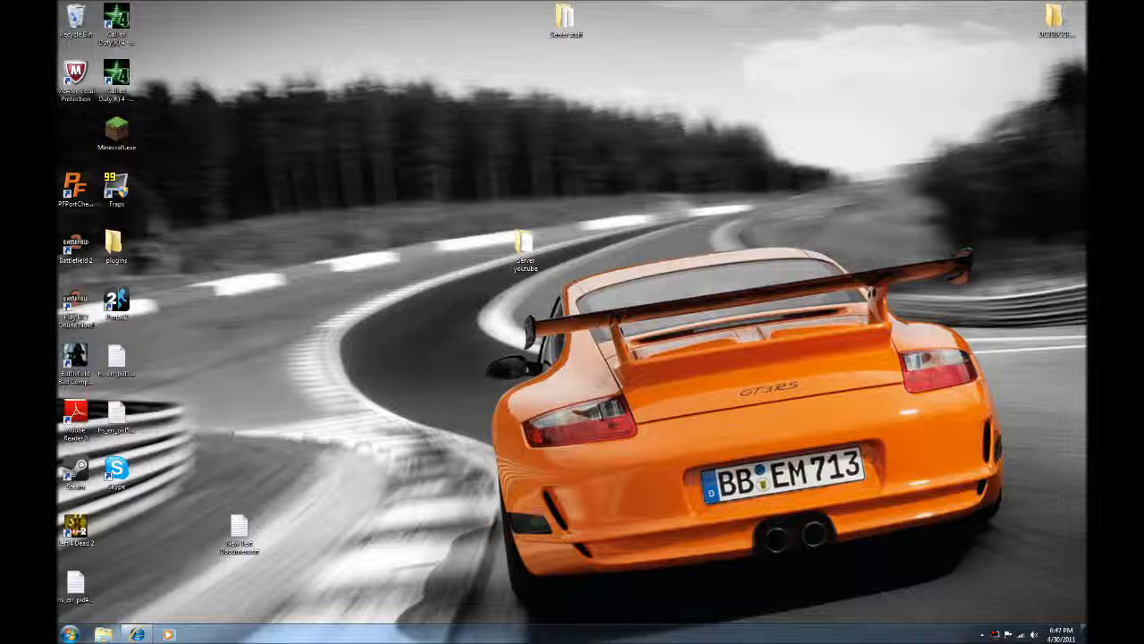
pyautogui.doubleClick(523, 250)
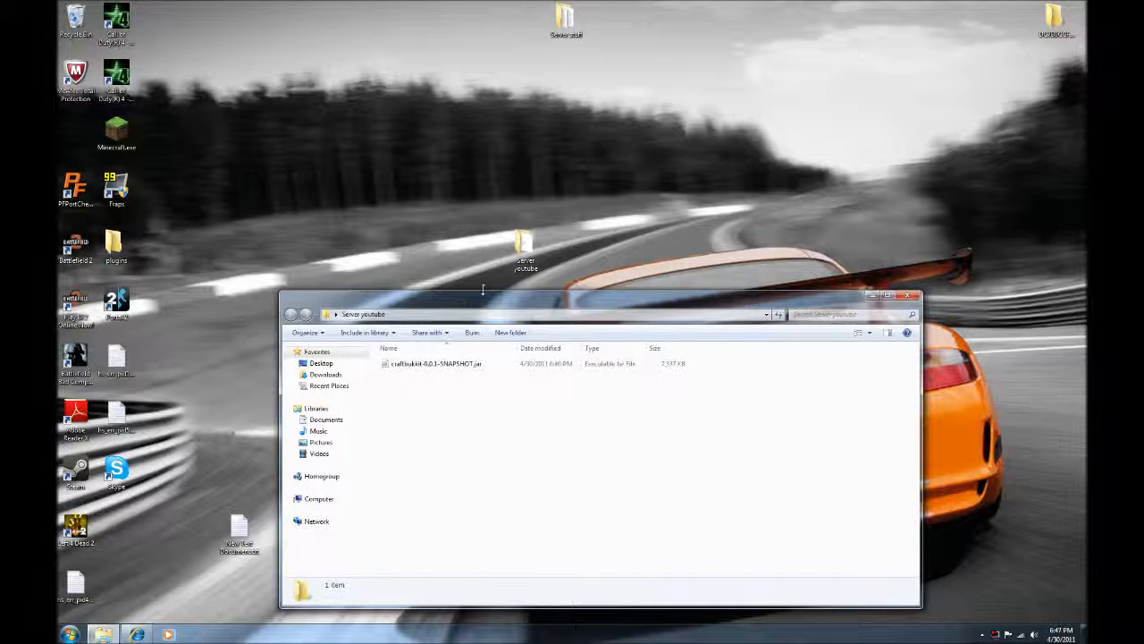
pyautogui.moveTo(469, 301); pyautogui.dragTo(472, 287)
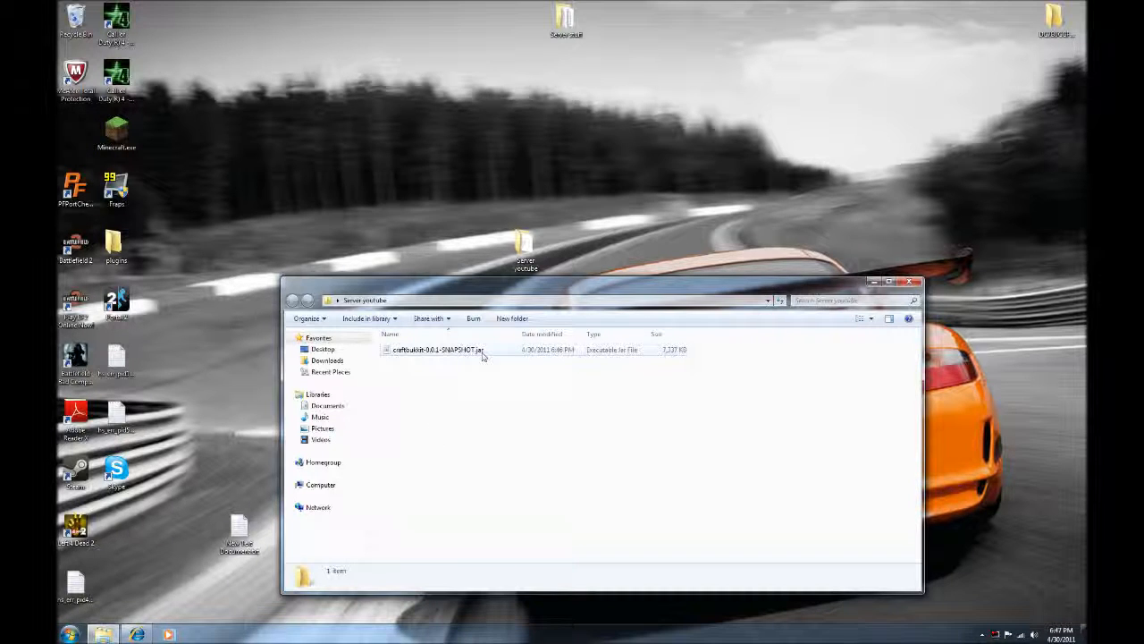
# Search the Control Panel for "Folder Options" and open the folder search options
pyautogui.click(60, 633)
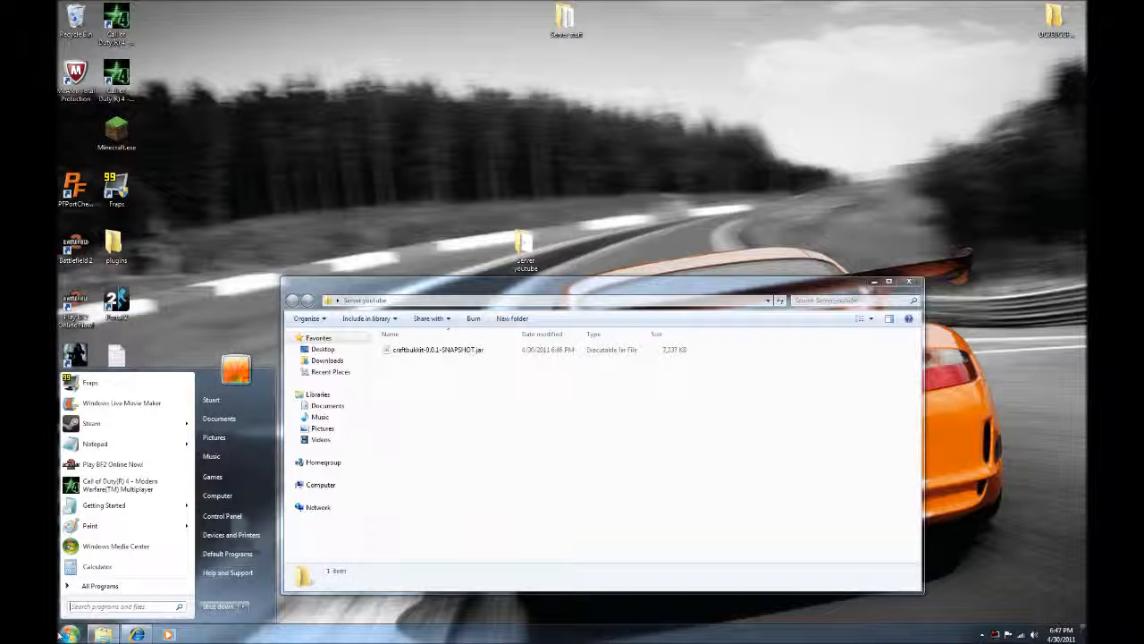
pyautogui.click(116, 607)
pyautogui.click(222, 516)
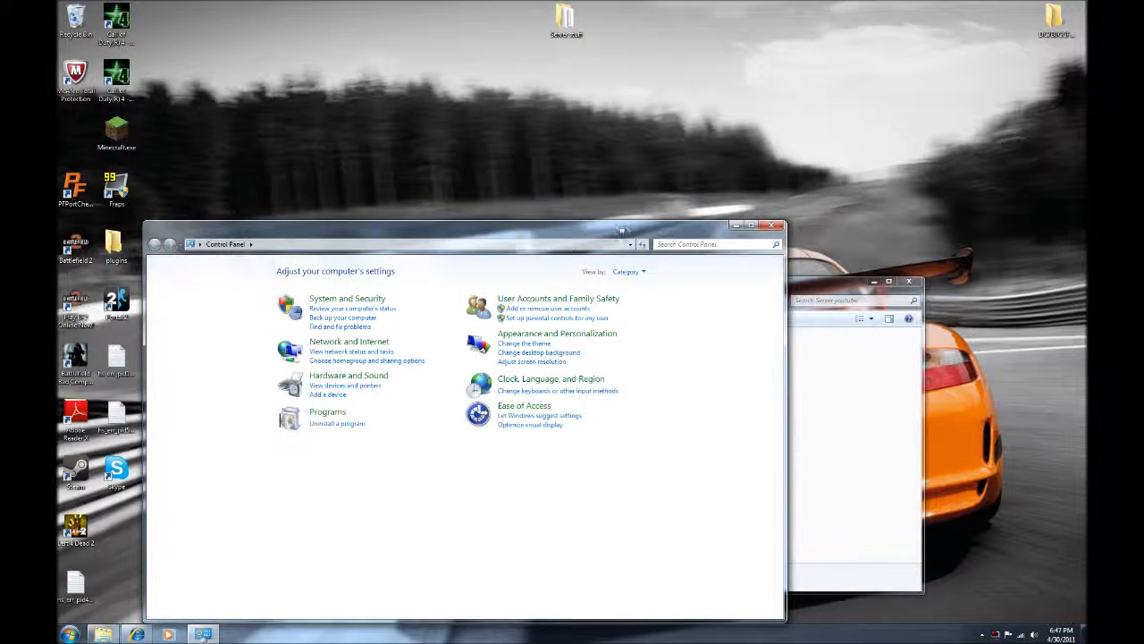
pyautogui.moveTo(625, 231); pyautogui.dragTo(613, 238)
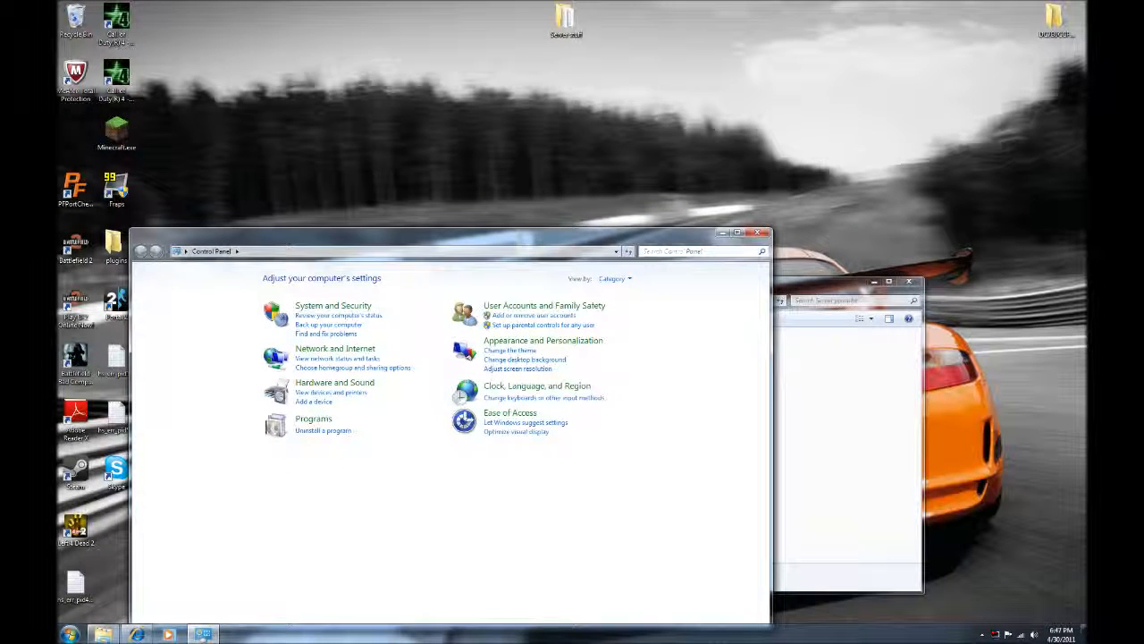
pyautogui.write('Folder Options')
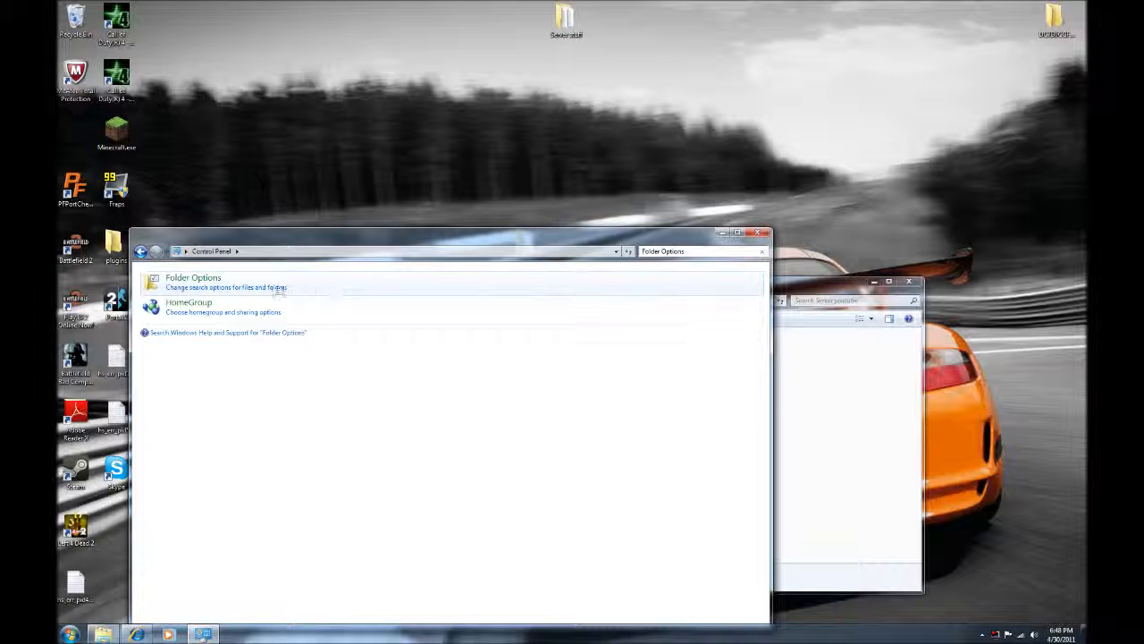
pyautogui.click(214, 288)
# Check the "Hide extensions for known file types" setting in Folder Options, and close the dialog and Control Panel
pyautogui.moveTo(195, 75); pyautogui.dragTo(374, 98)
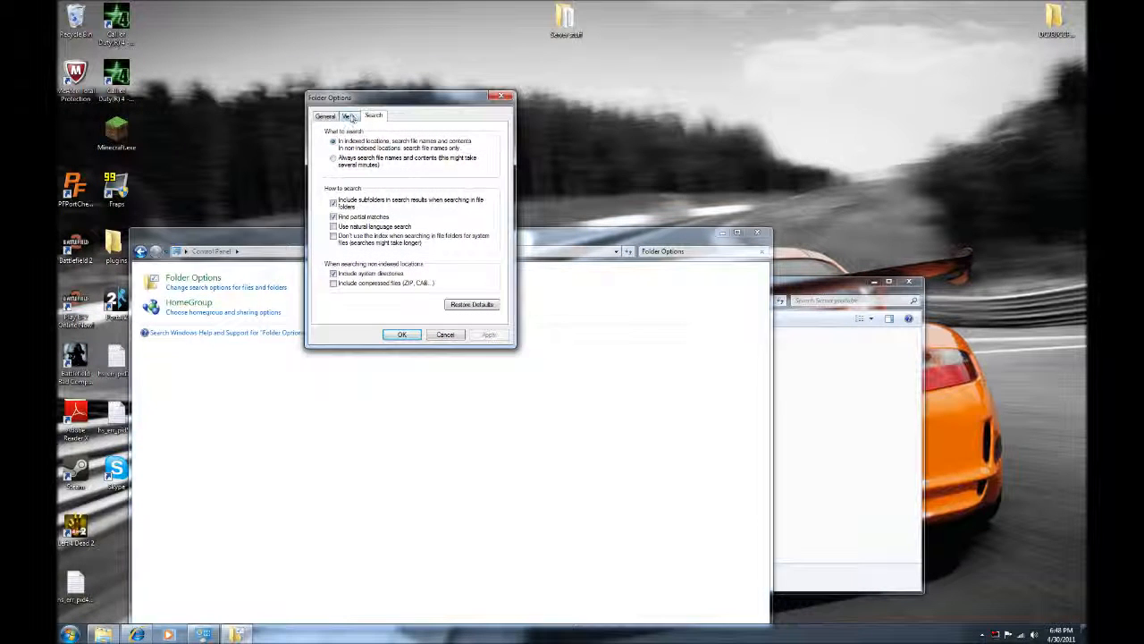
pyautogui.click(348, 117)
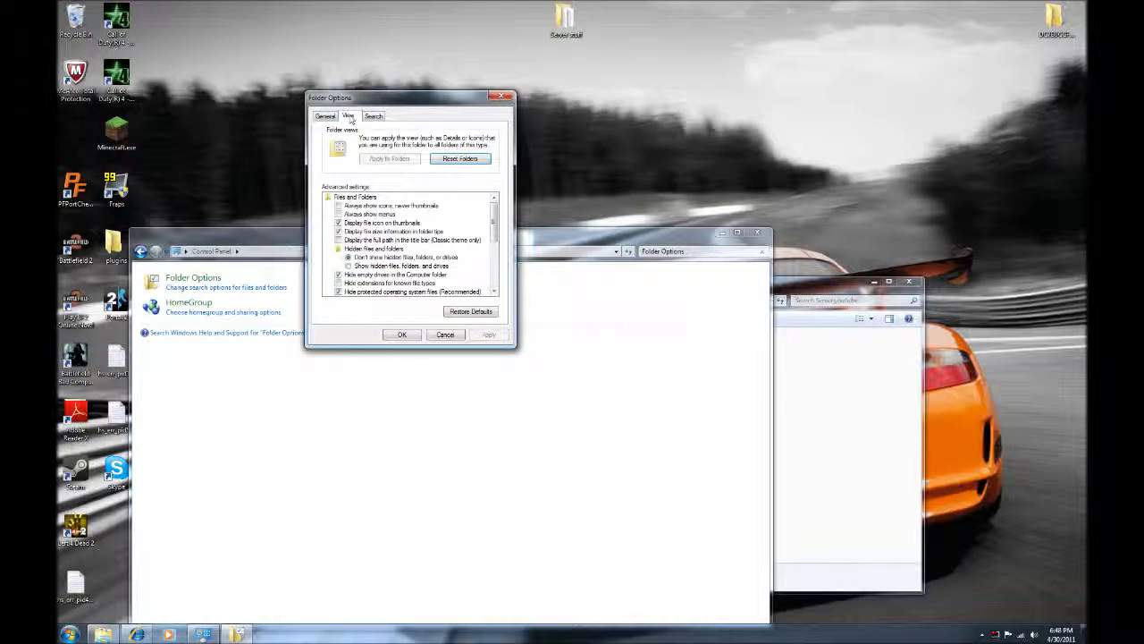
pyautogui.scroll(-1, 495, 219)
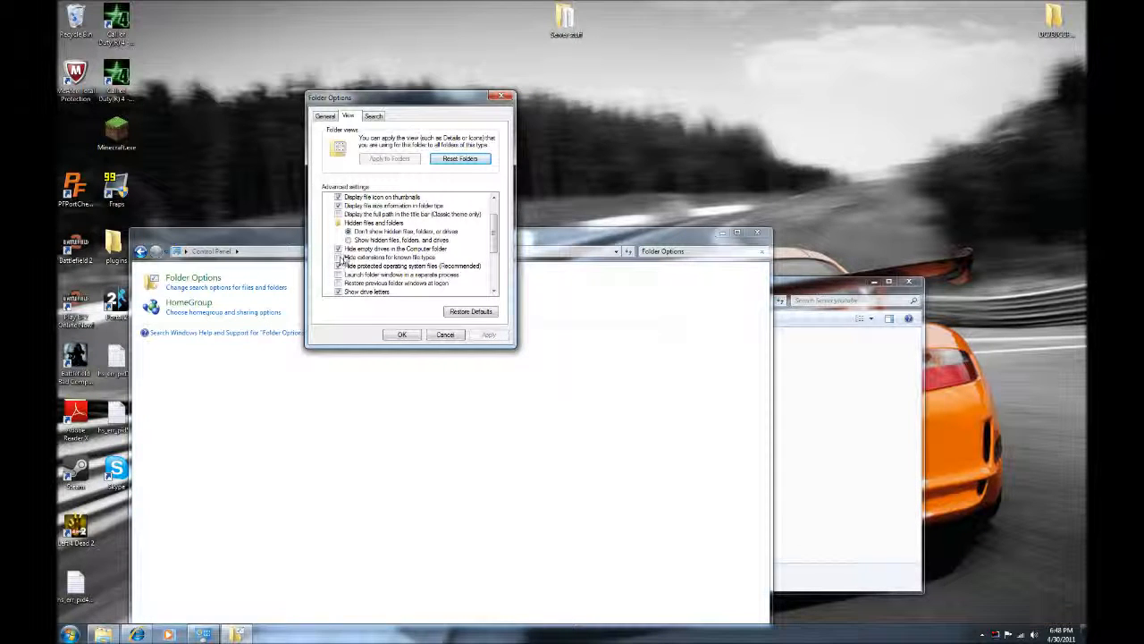
pyautogui.click(502, 97)
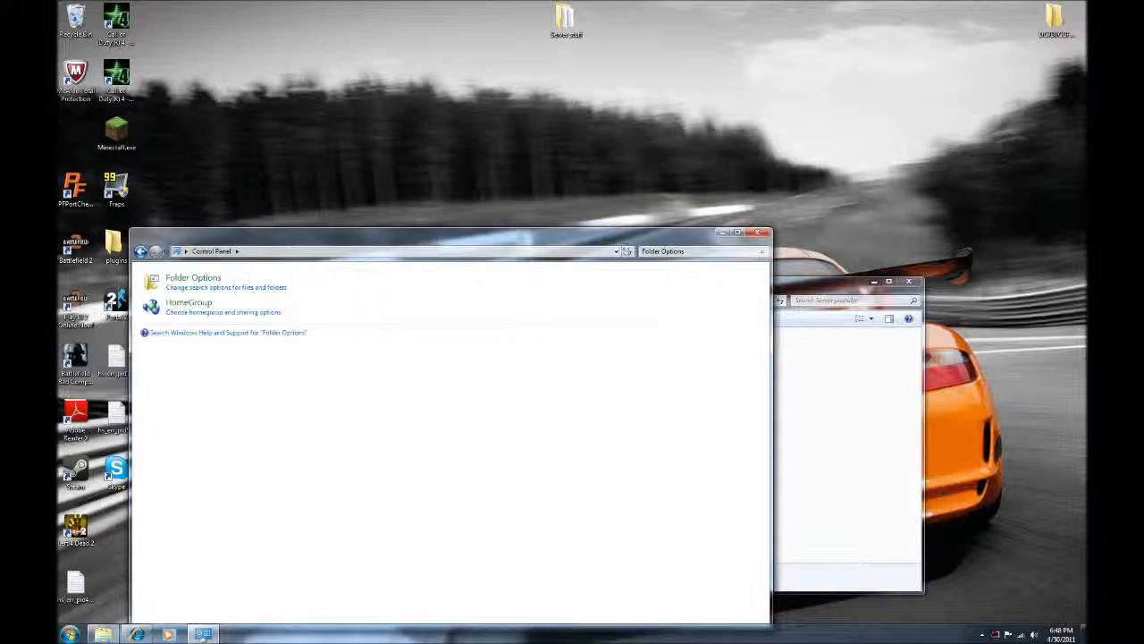
pyautogui.click(758, 232)
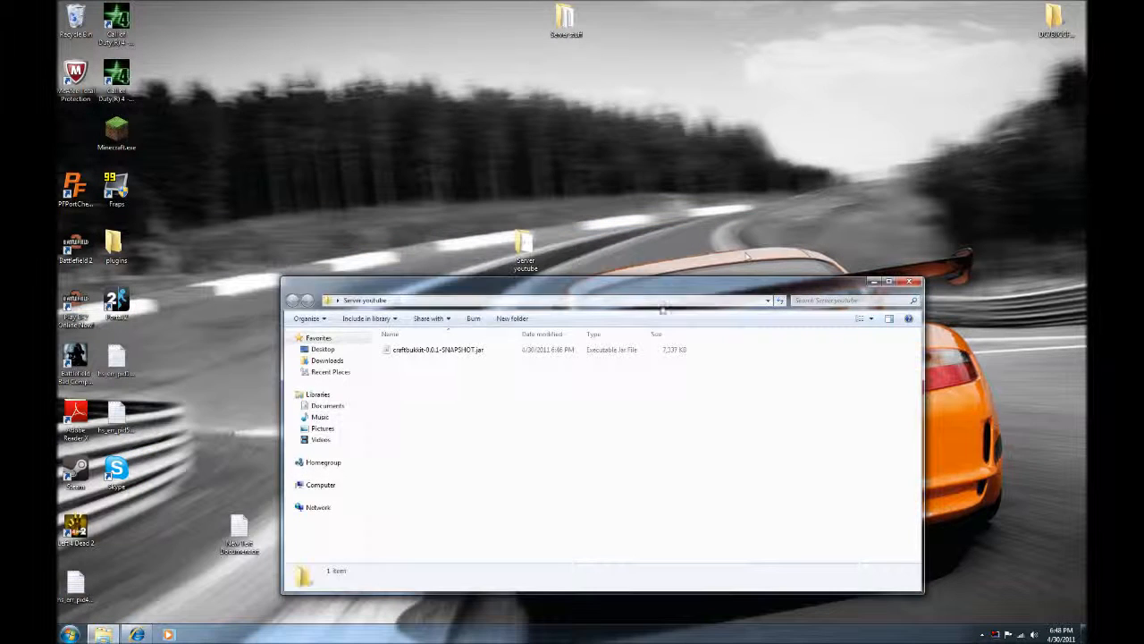
# Rename the downloaded CraftBukkit file in the Server youtube folder as craftbukkit.jar
pyautogui.click(475, 355)
pyautogui.click(475, 351)
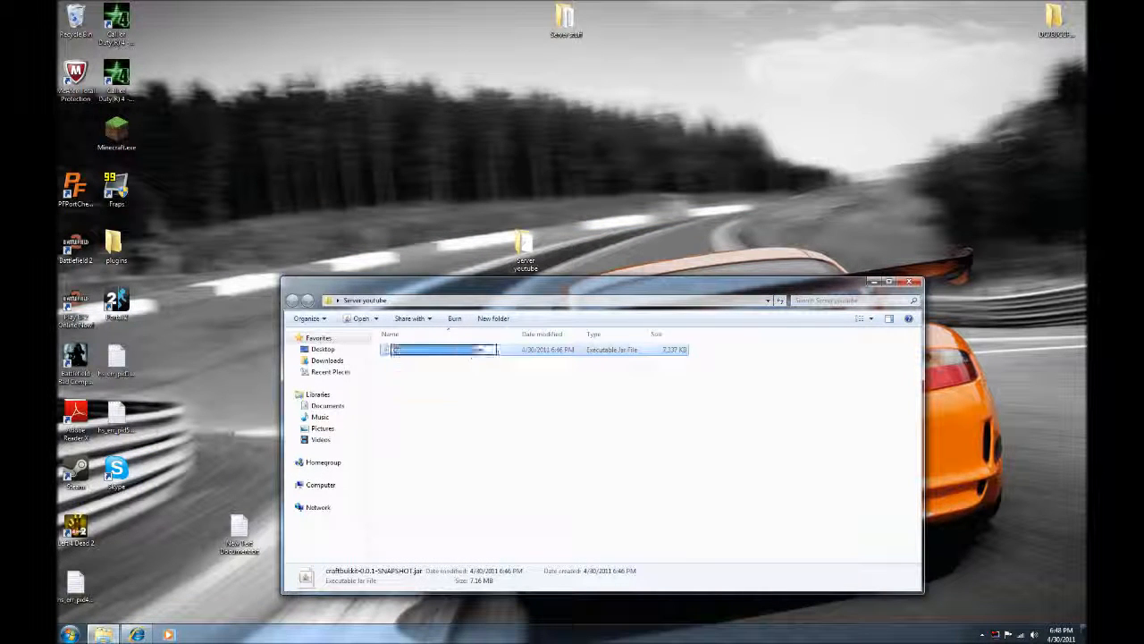
pyautogui.moveTo(476, 349); pyautogui.dragTo(424, 350)
pyautogui.press('BackSpace')
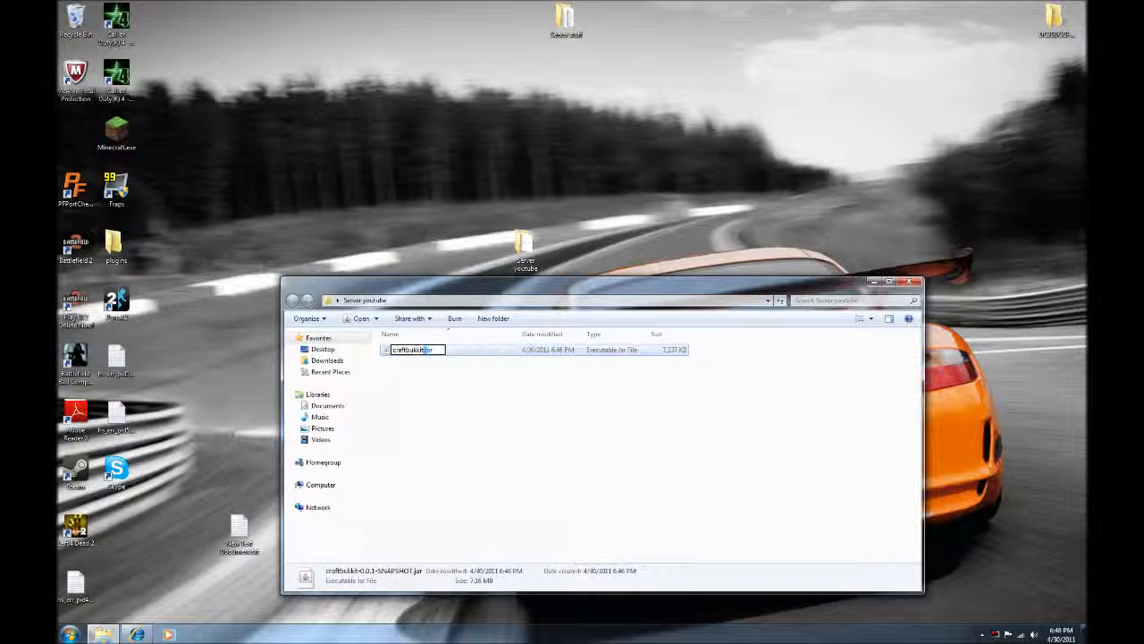
pyautogui.click(417, 459)
pyautogui.click(421, 367)
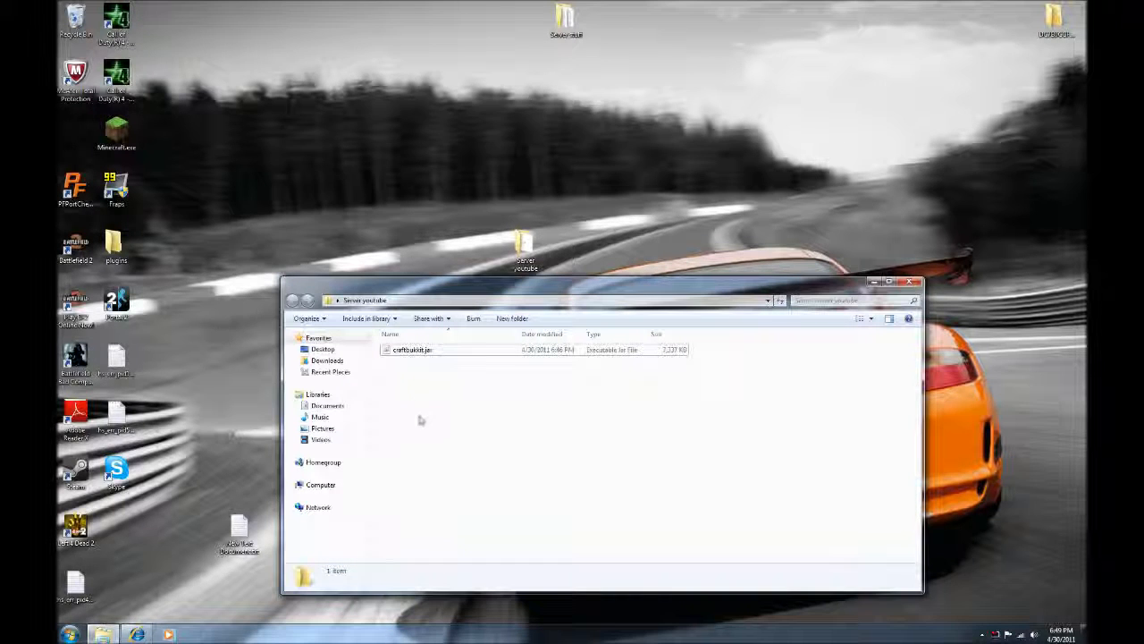
# Create a new text document named Runserver.txt in the Server youtube folder
pyautogui.rightClick(414, 404)
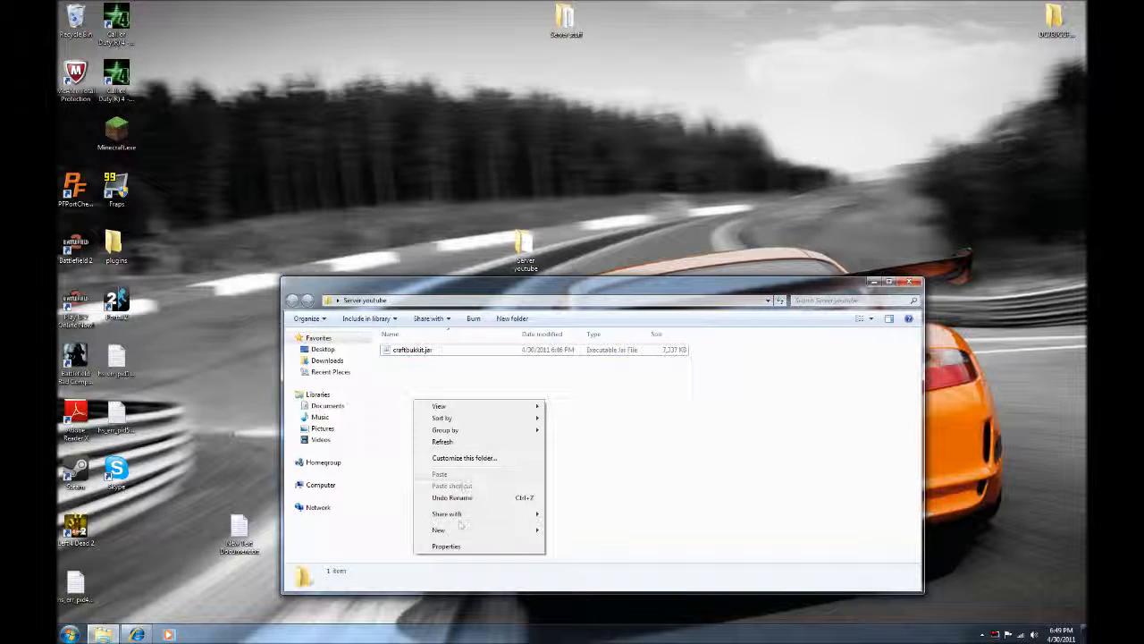
pyautogui.moveTo(459, 532)
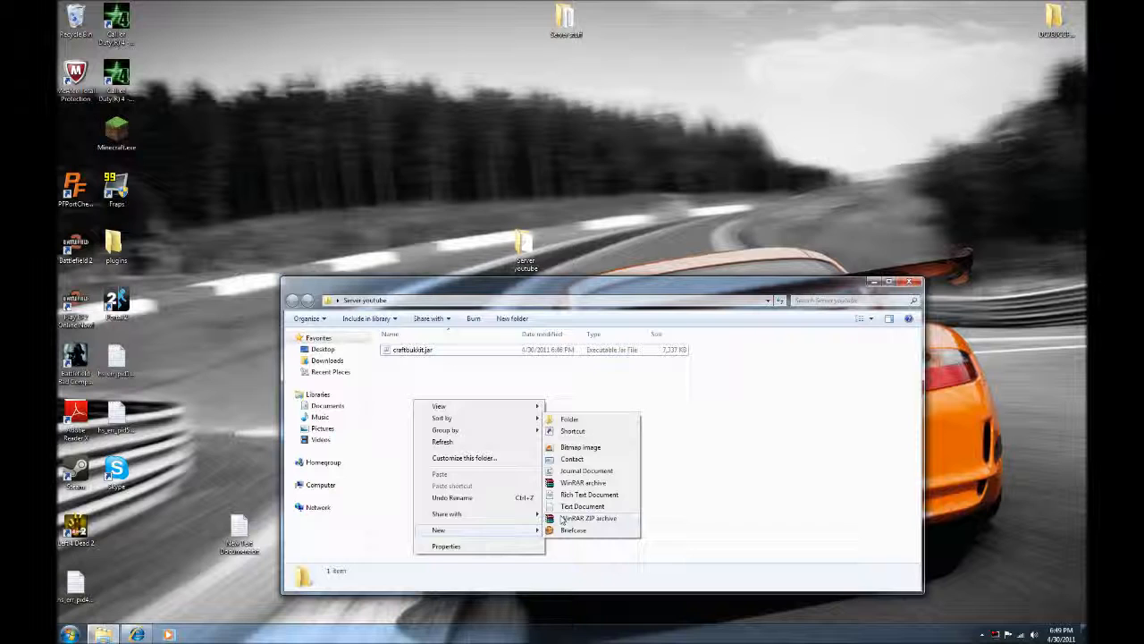
pyautogui.click(565, 507)
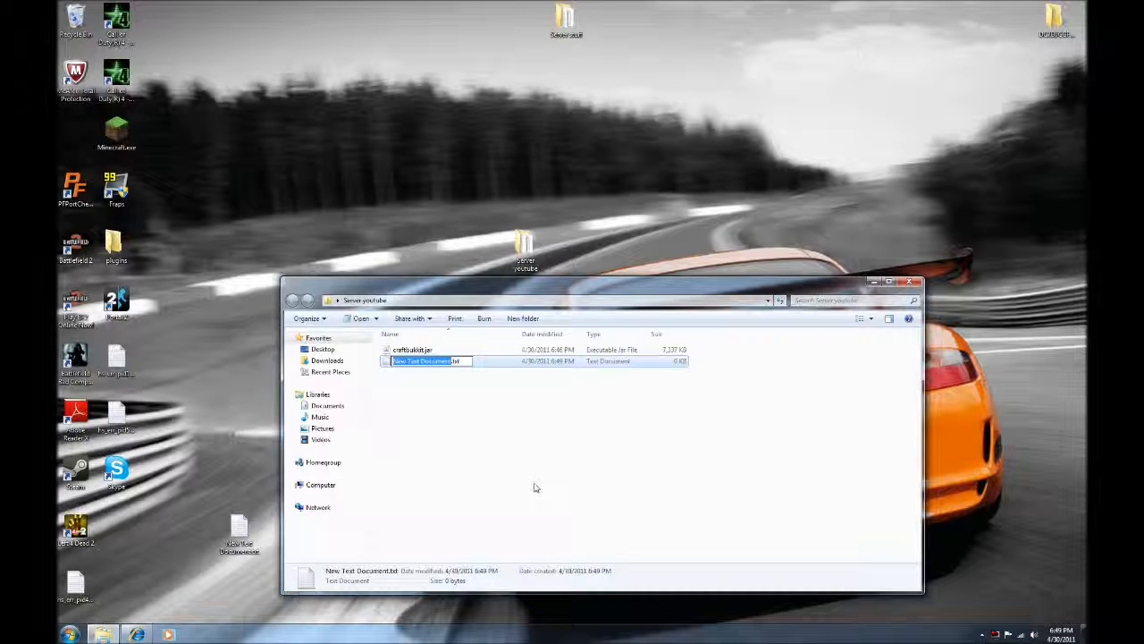
pyautogui.write('Rum')
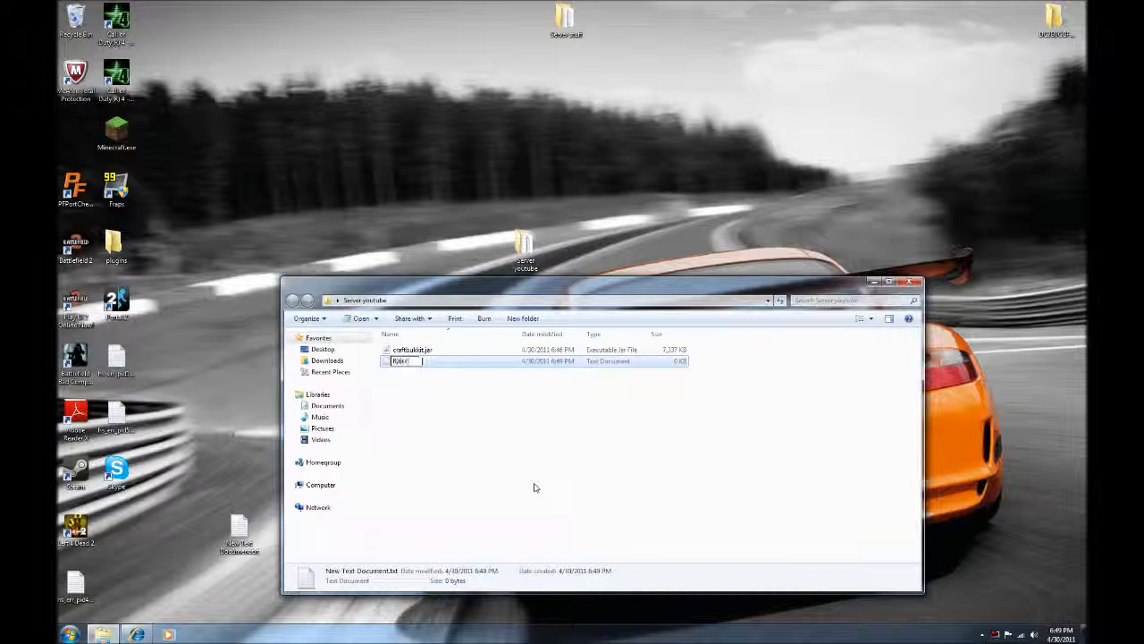
pyautogui.press('BackSpace')
pyautogui.write('nserver.txt')
pyautogui.click(436, 433)
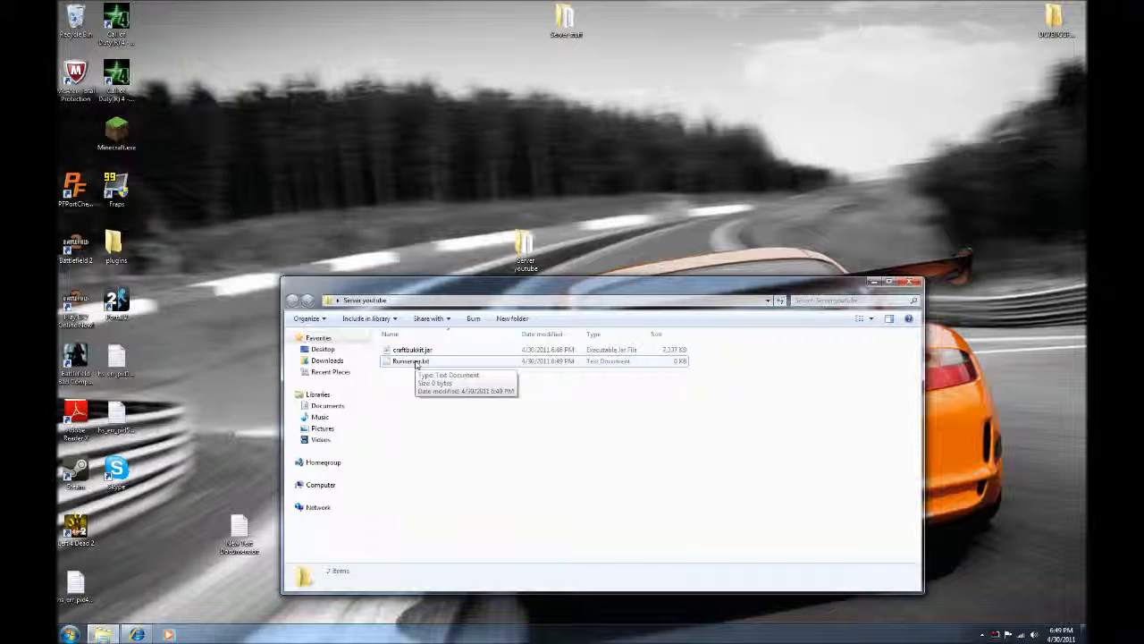
# Copy the entire launch script from New Text Document.txt on the desktop and close that file
pyautogui.doubleClick(238, 529)
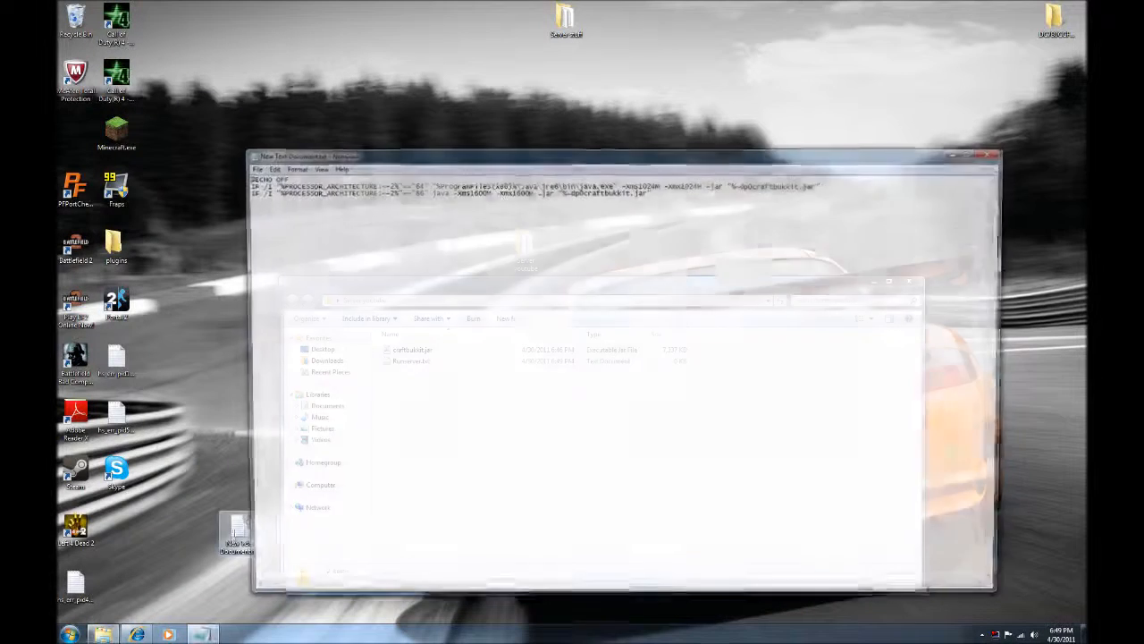
pyautogui.moveTo(499, 154); pyautogui.dragTo(486, 110)
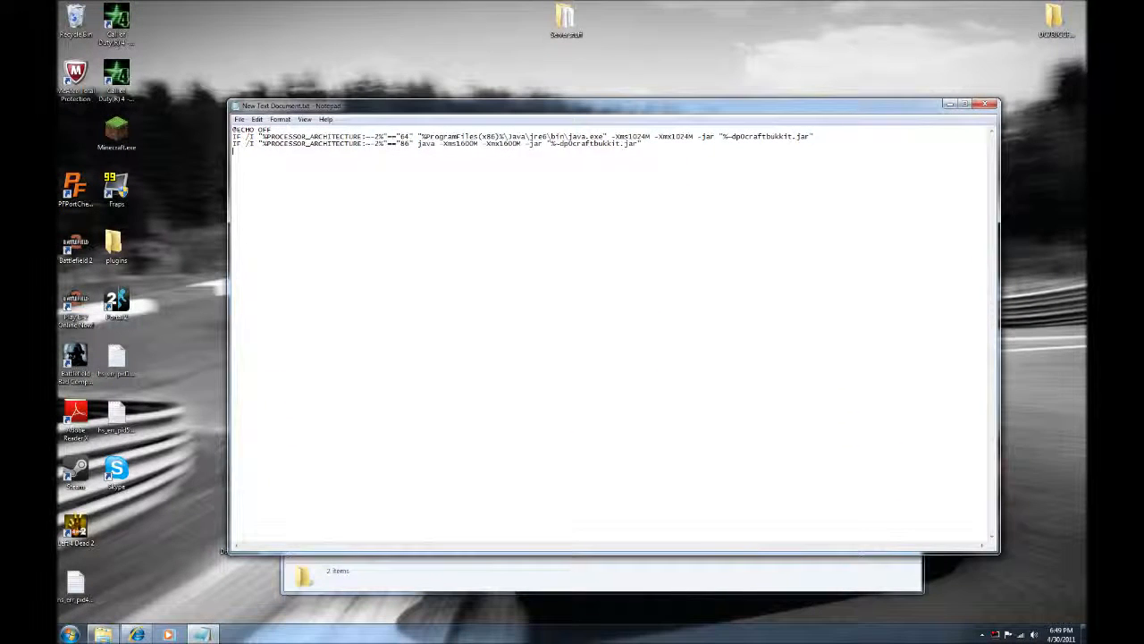
pyautogui.hotkey('ctrl', 'a')
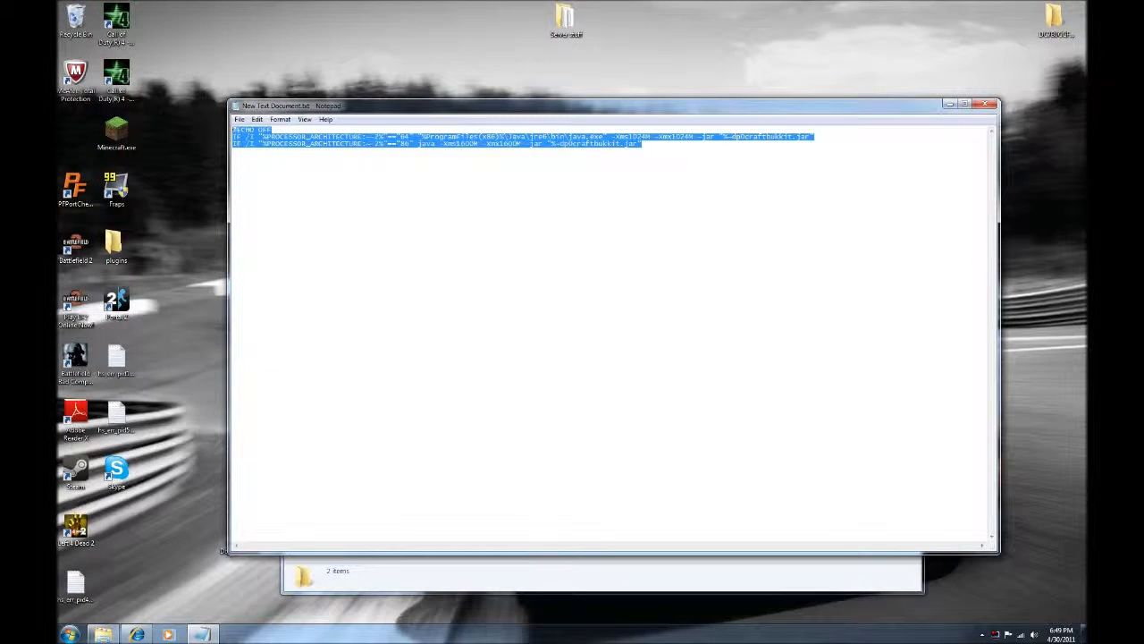
pyautogui.rightClick(288, 141)
pyautogui.click(322, 180)
pyautogui.click(984, 105)
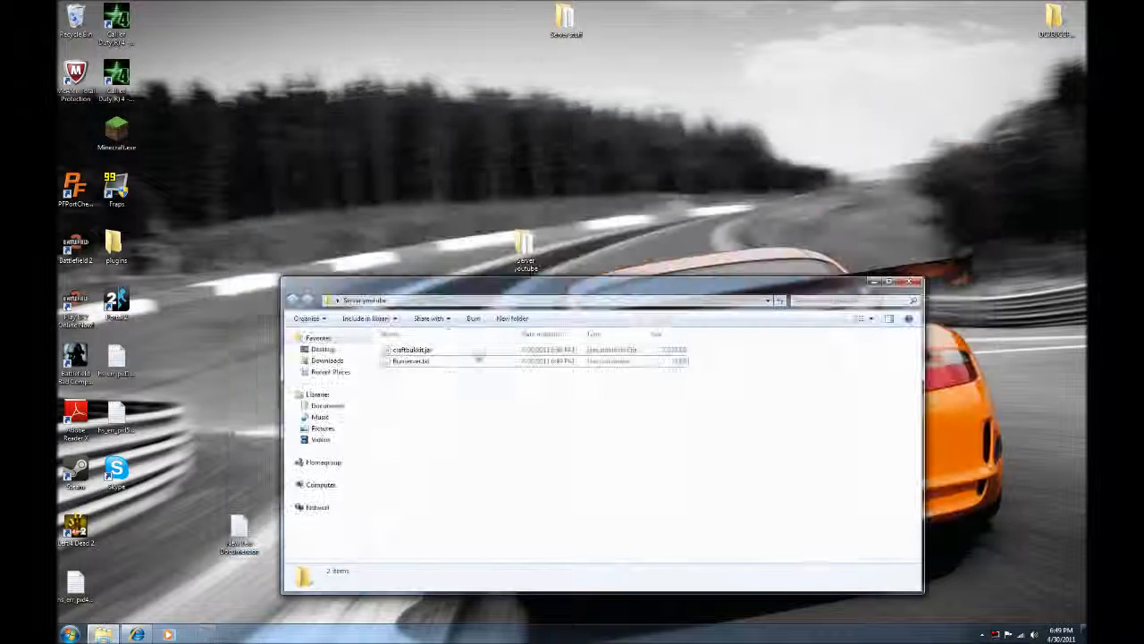
# Open Runserver.txt in the Server youtube folder and paste the copied launch script into it
pyautogui.rightClick(411, 361)
pyautogui.click(434, 396)
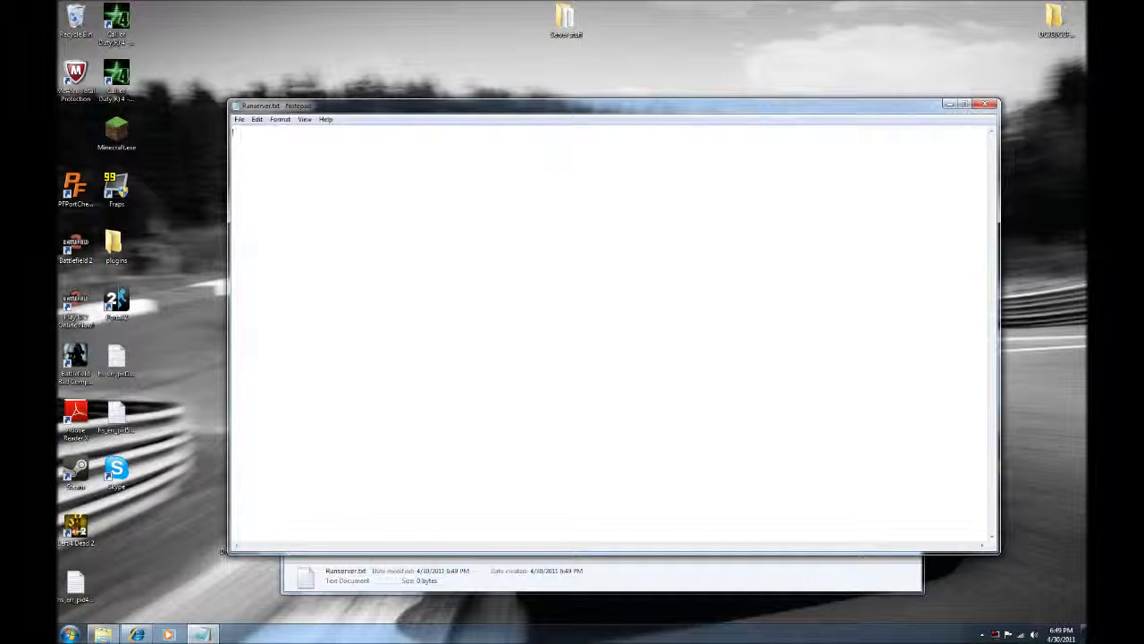
pyautogui.rightClick(414, 270)
pyautogui.click(434, 311)
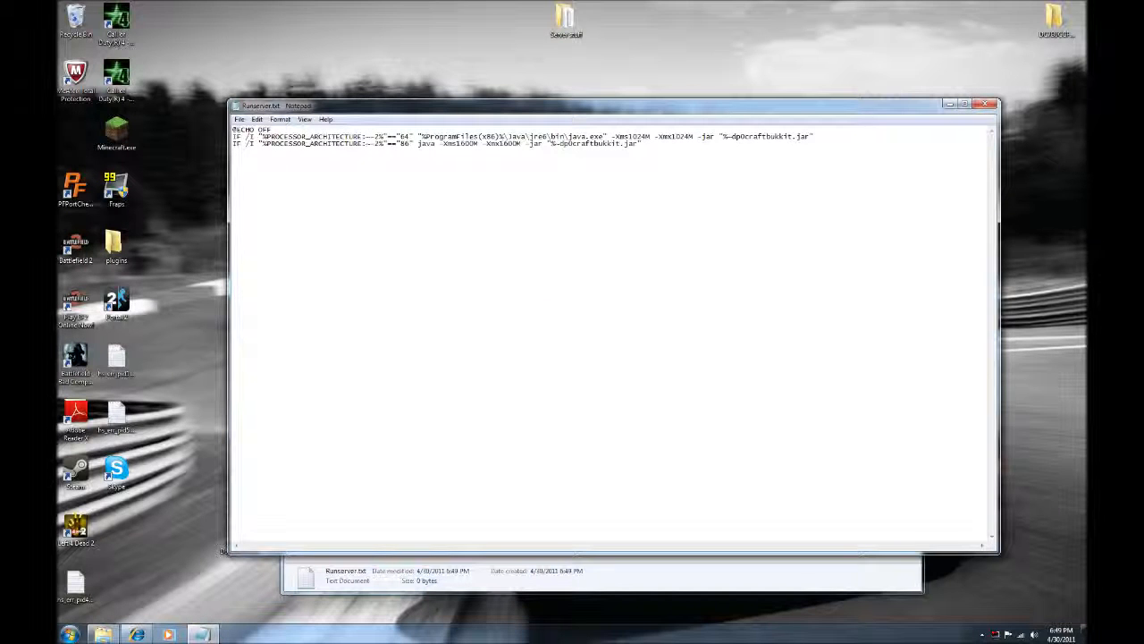
# Save the script as Runserver.bat in the Server youtube folder and close Notepad
pyautogui.click(239, 119)
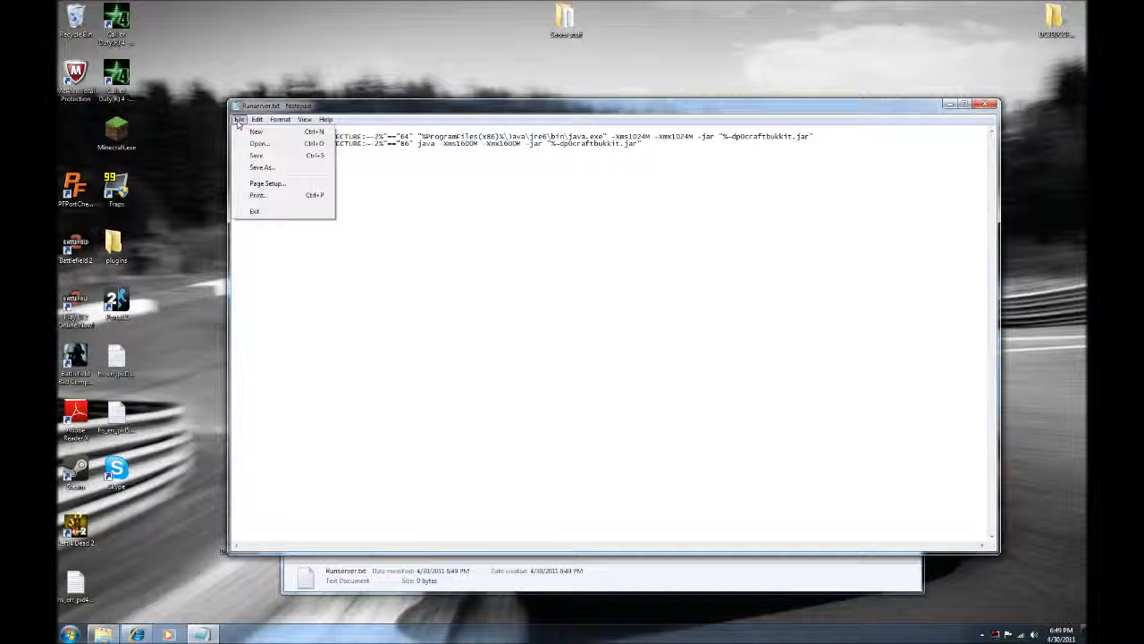
pyautogui.click(261, 168)
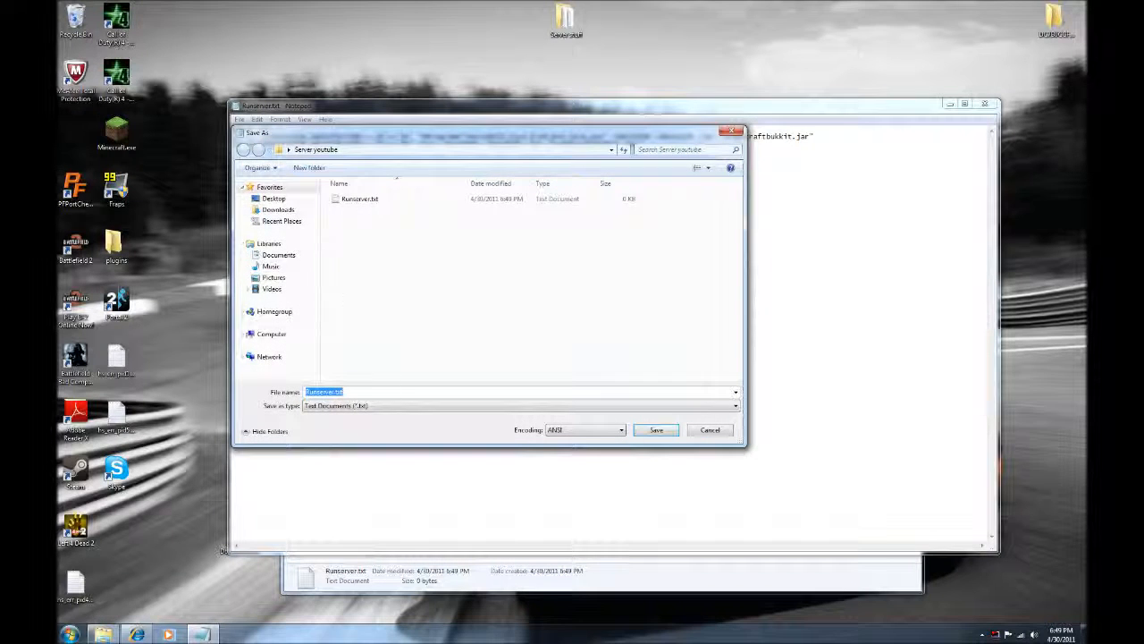
pyautogui.press('Tab')
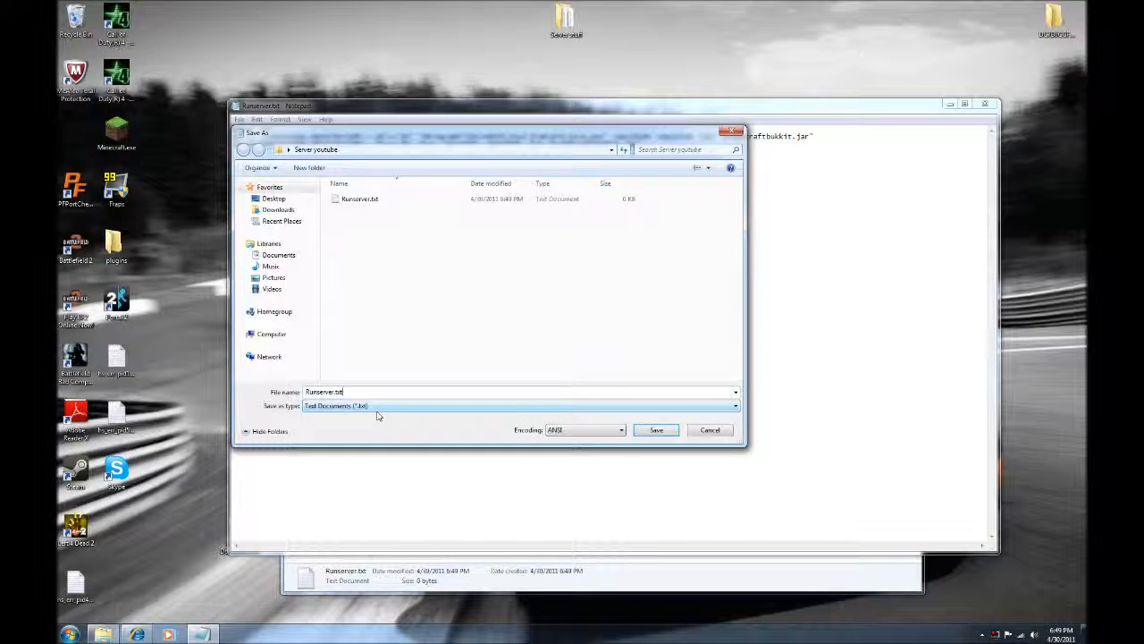
pyautogui.press('BackSpace')
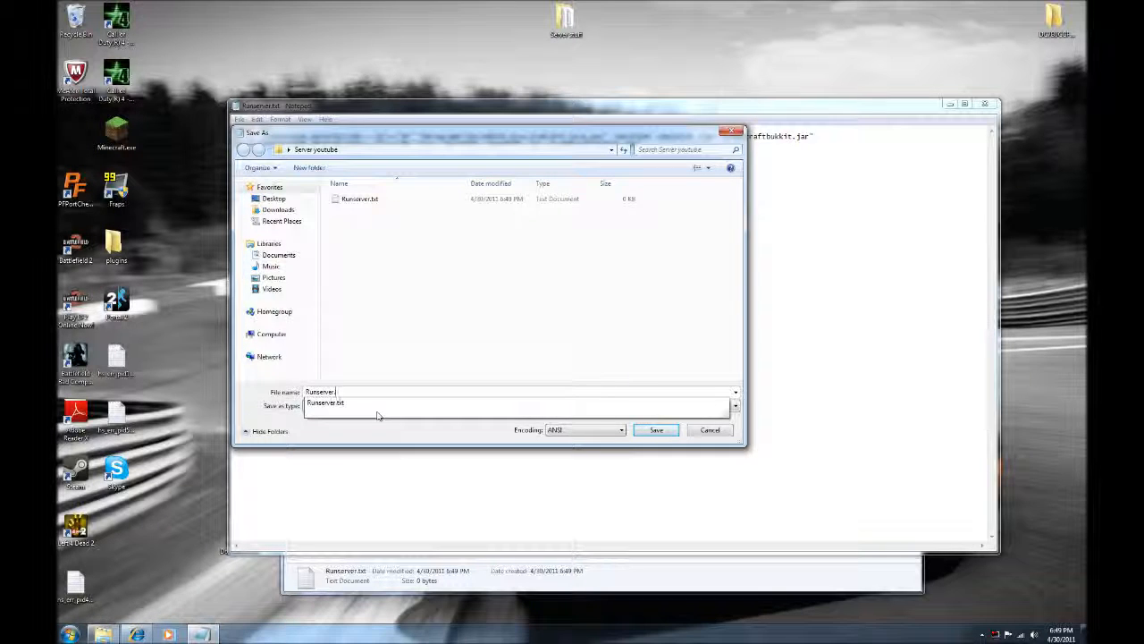
pyautogui.write('bat')
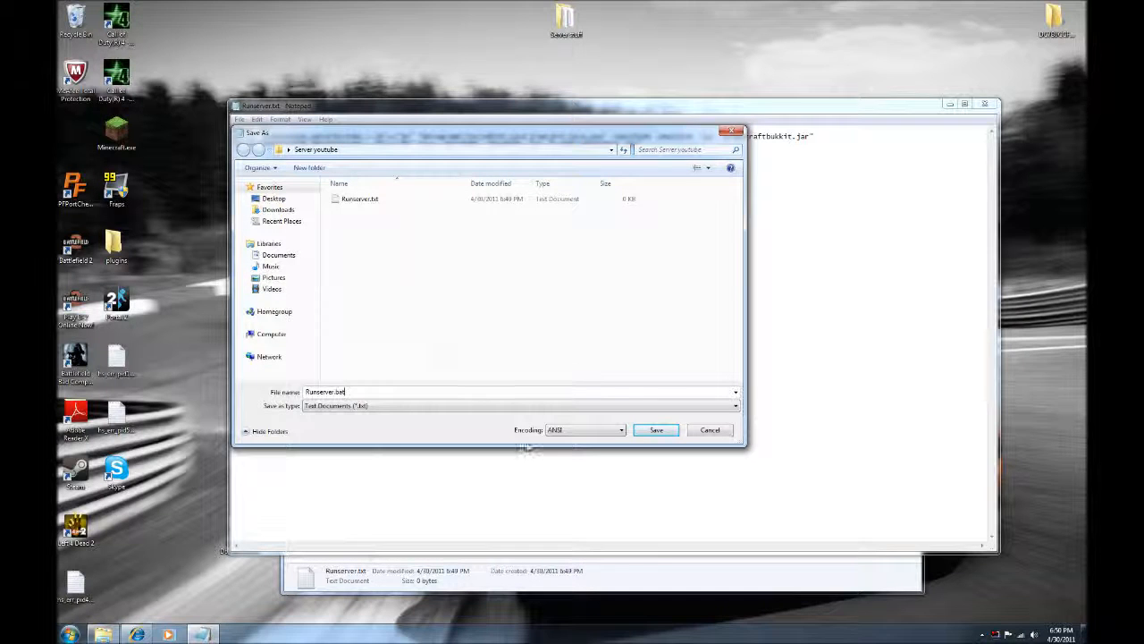
pyautogui.click(655, 430)
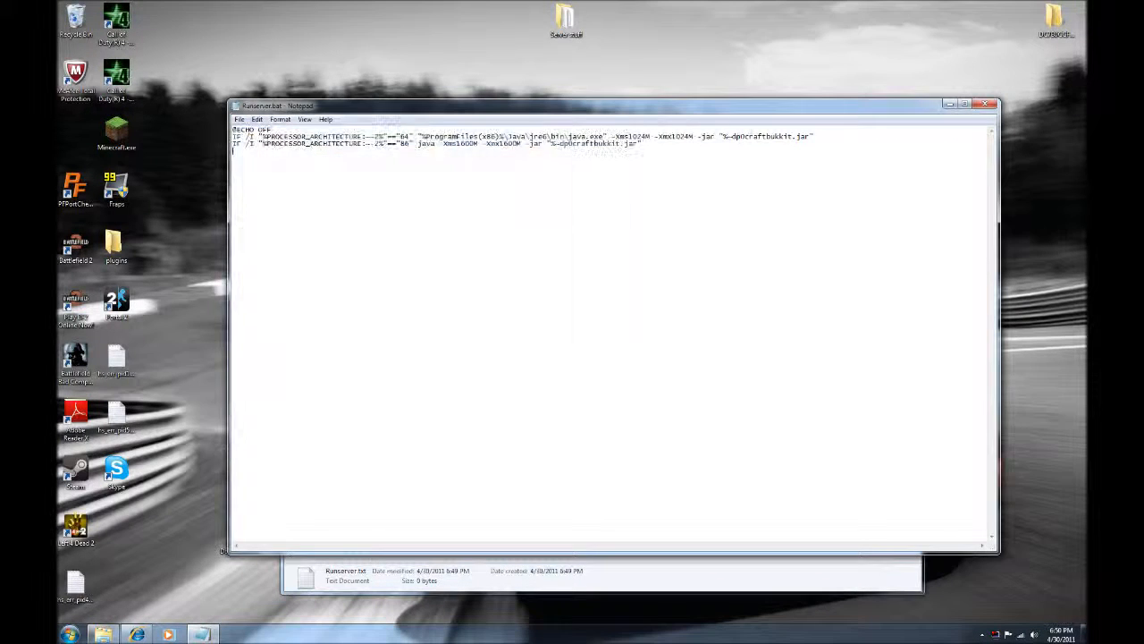
pyautogui.click(985, 105)
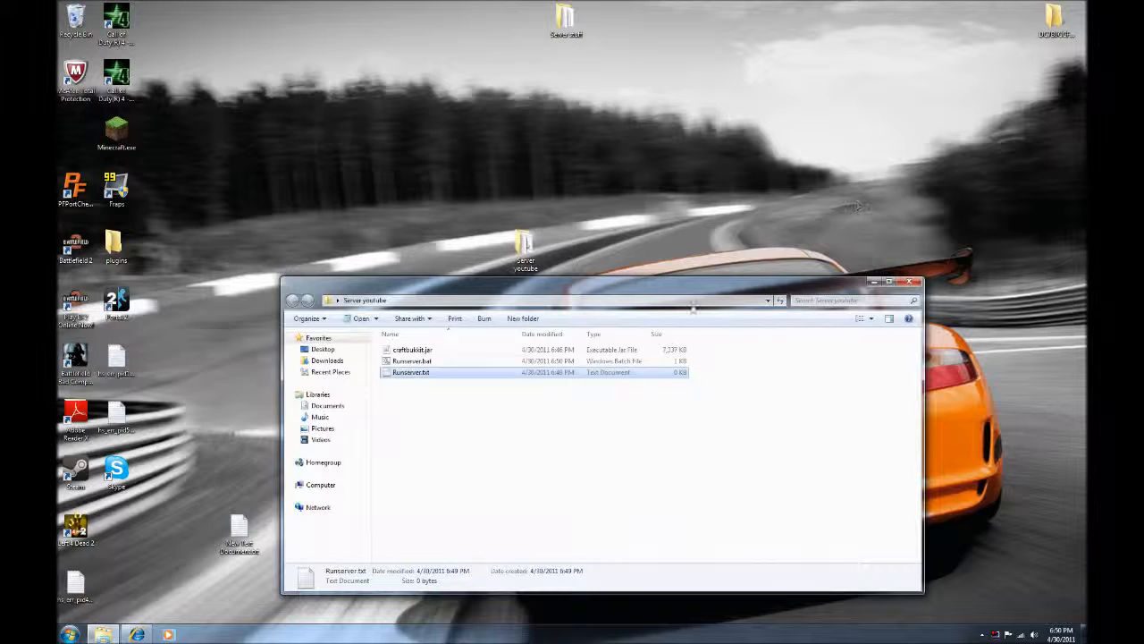
# Run Runserver.bat to start the Minecraft server and generate its world and configuration files
pyautogui.moveTo(499, 289); pyautogui.dragTo(506, 224)
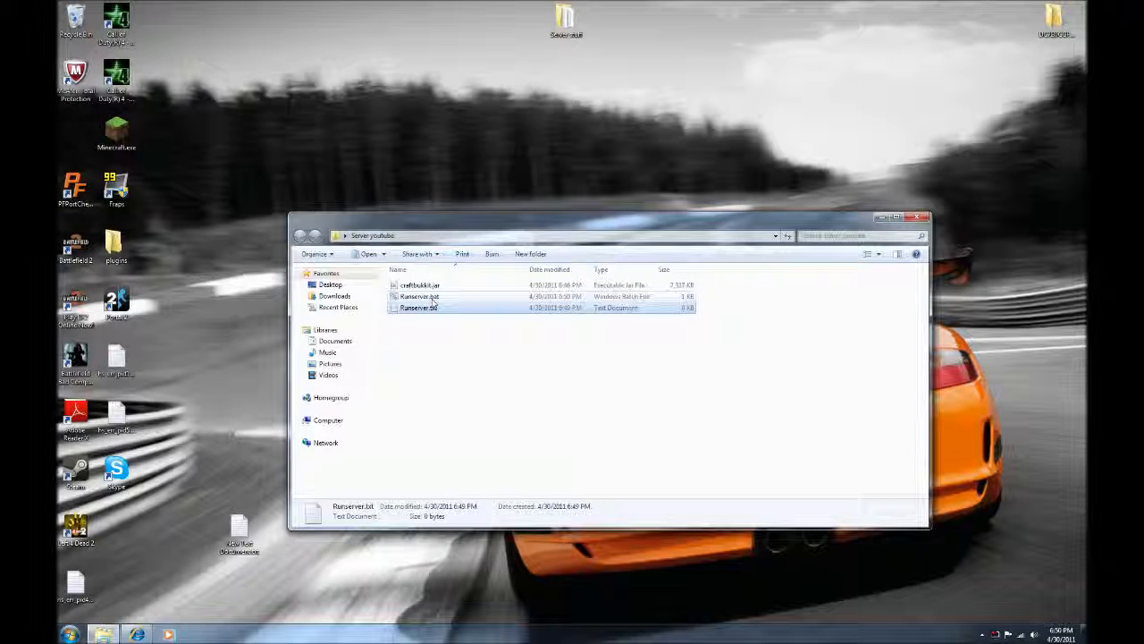
pyautogui.click(436, 378)
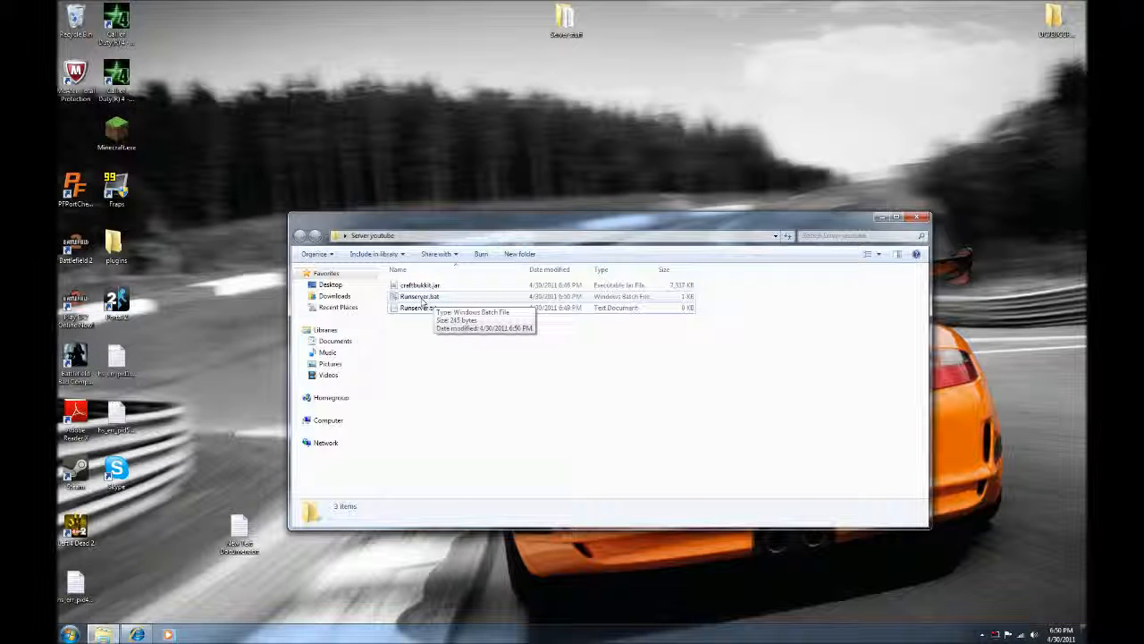
pyautogui.click(422, 297)
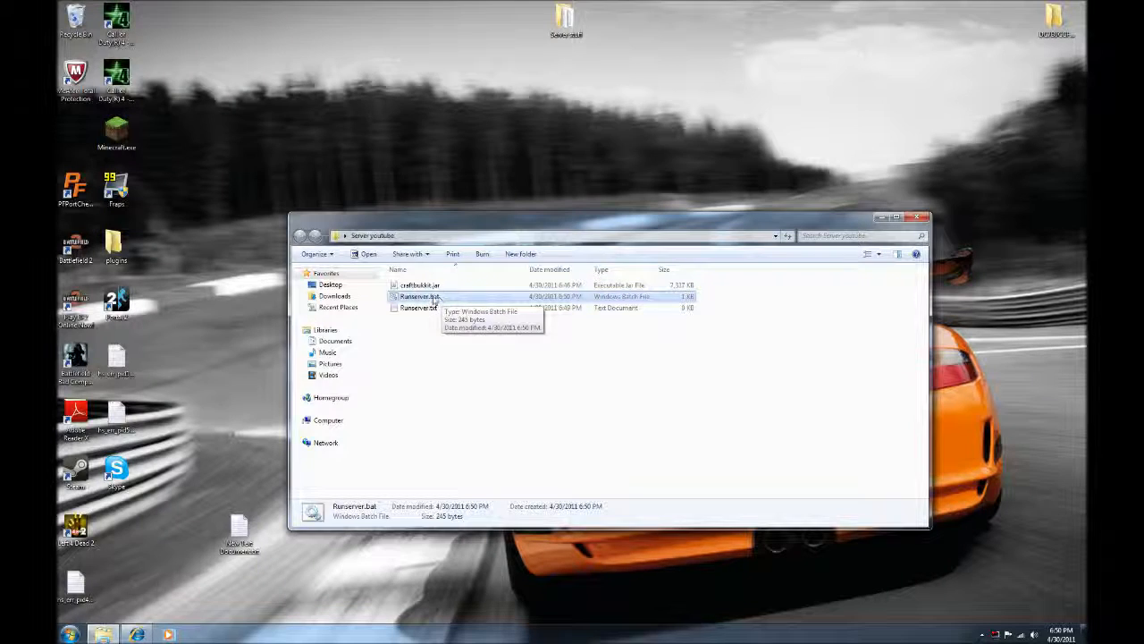
pyautogui.doubleClick(434, 298)
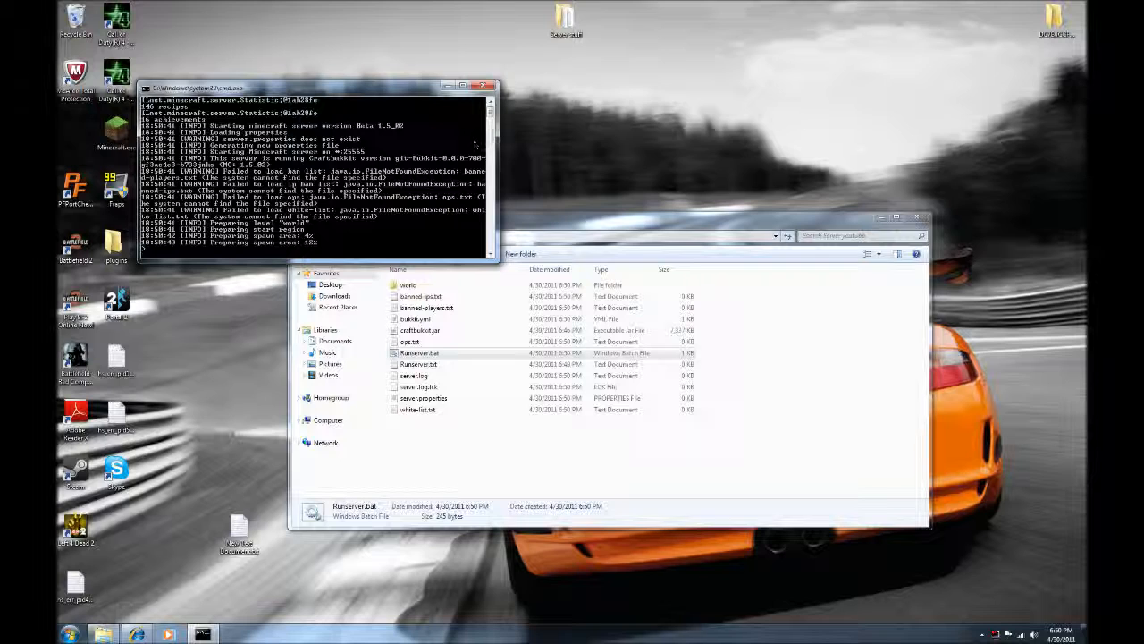
pyautogui.moveTo(490, 115); pyautogui.dragTo(490, 126)
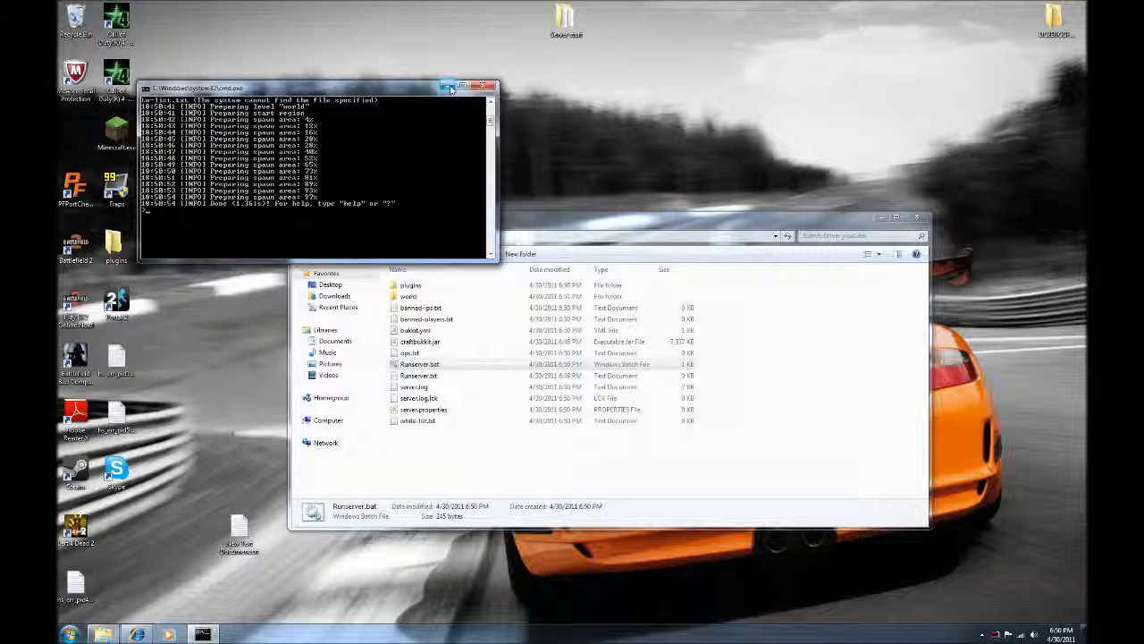
# Add the server operator's Minecraft username to ops.txt in the Server youtube folder, then save and close the file
pyautogui.moveTo(427, 88); pyautogui.dragTo(411, 31)
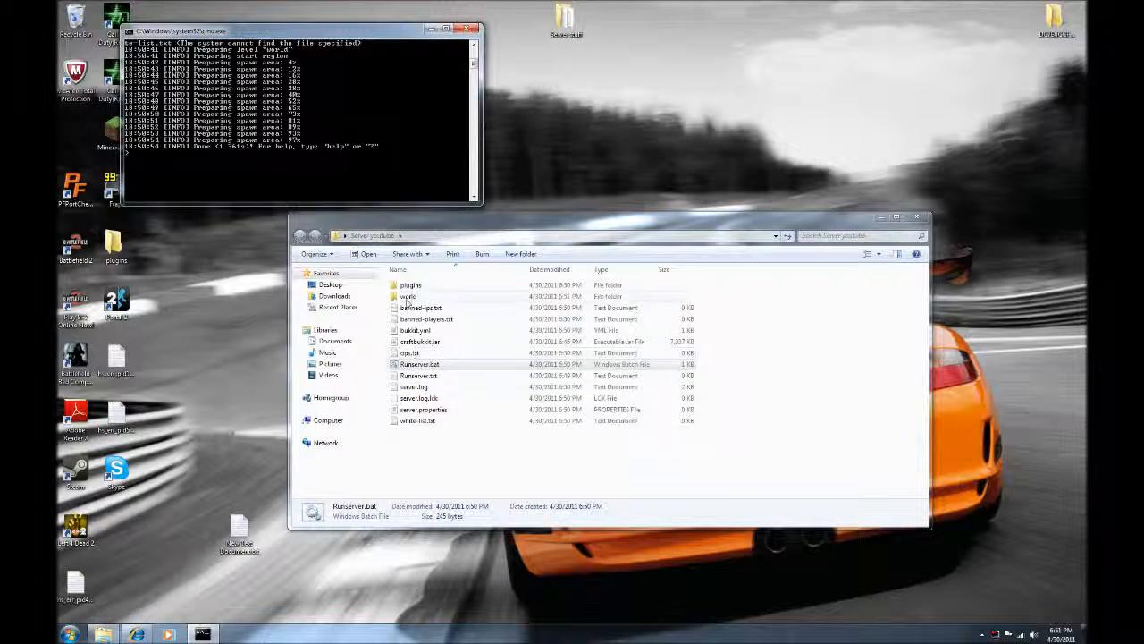
pyautogui.click(427, 225)
pyautogui.moveTo(427, 226); pyautogui.dragTo(429, 239)
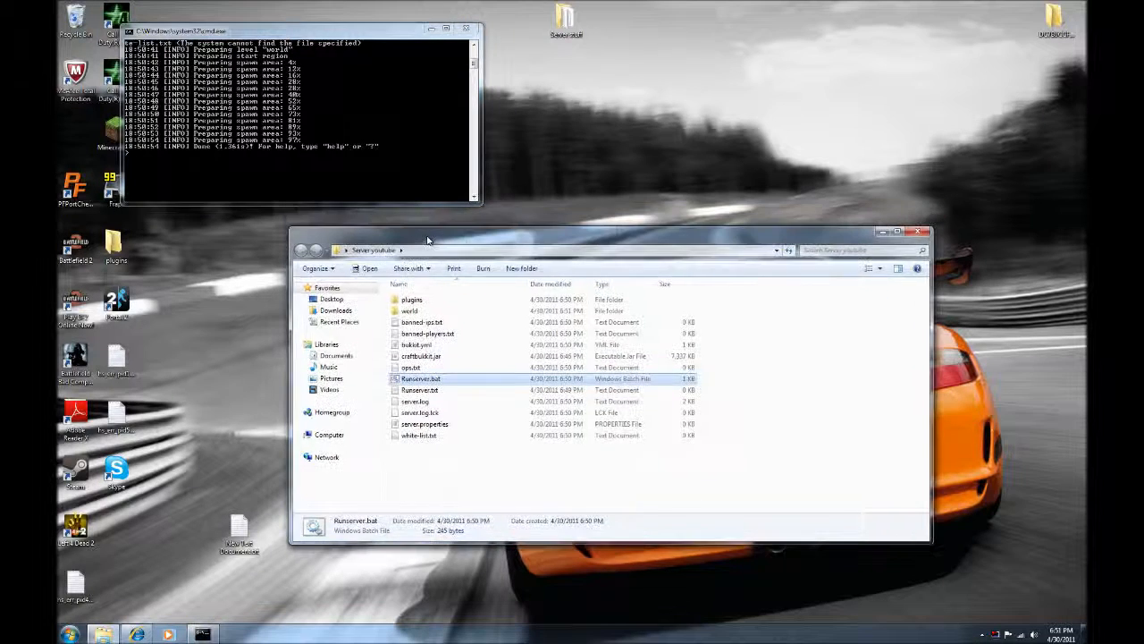
pyautogui.click(417, 370)
pyautogui.doubleClick(415, 371)
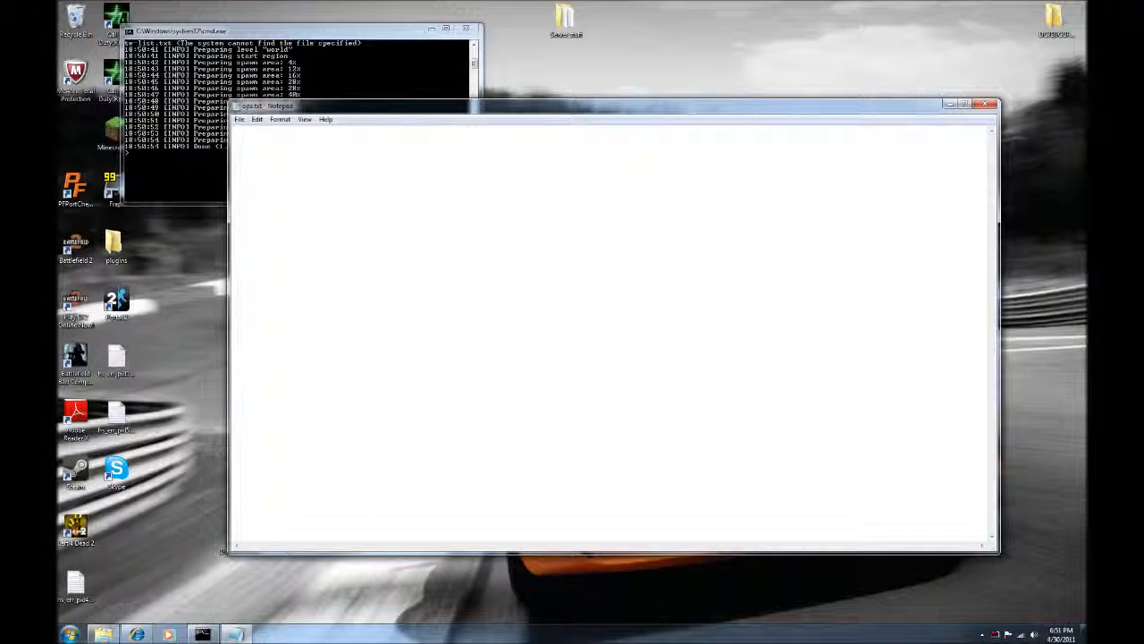
pyautogui.write('yellow52kylevtec')
pyautogui.click(238, 119)
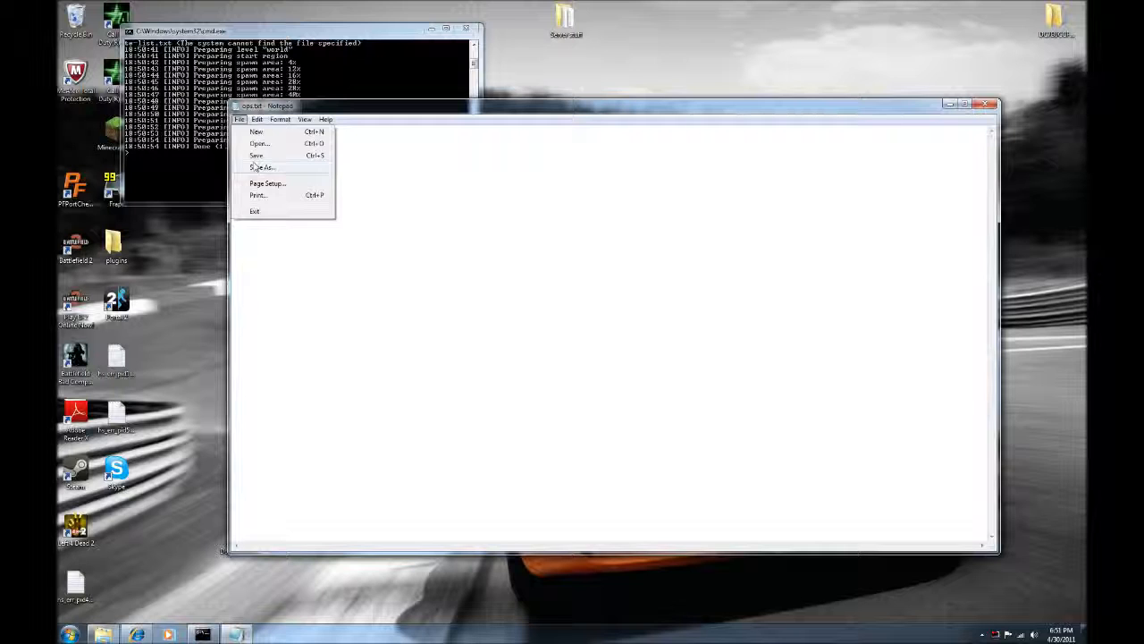
pyautogui.click(256, 157)
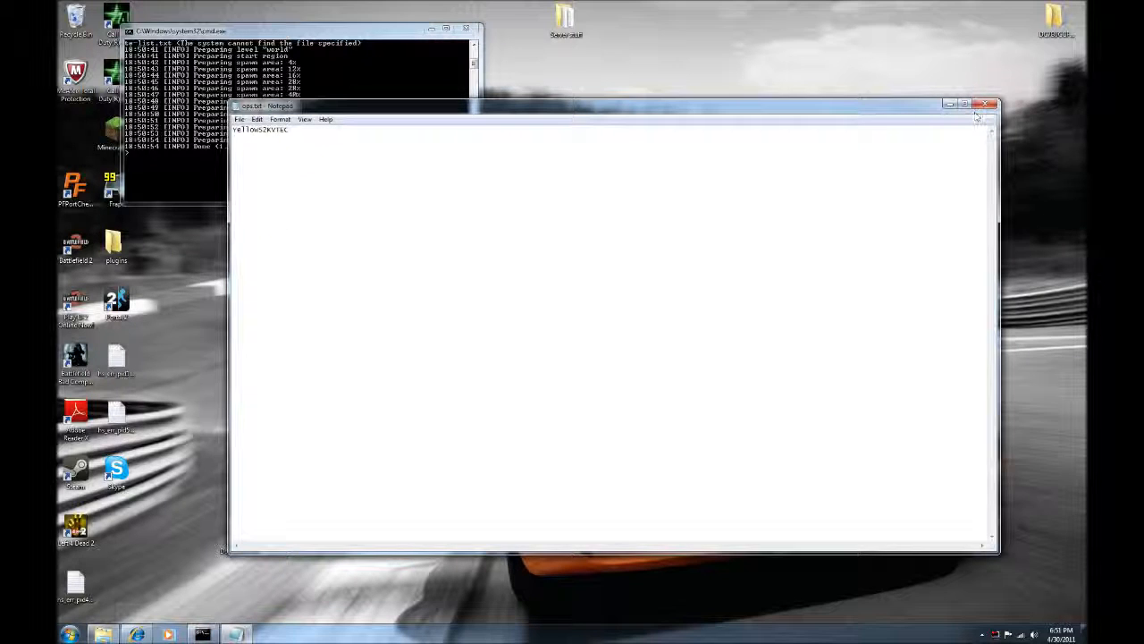
pyautogui.moveTo(900, 102); pyautogui.dragTo(905, 112)
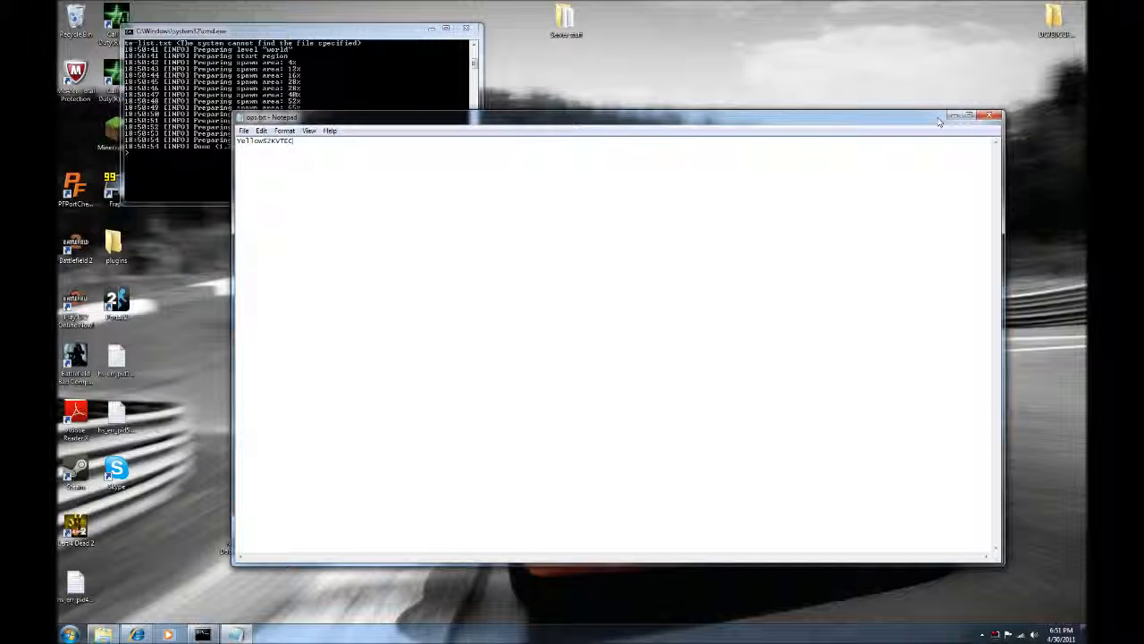
pyautogui.click(990, 117)
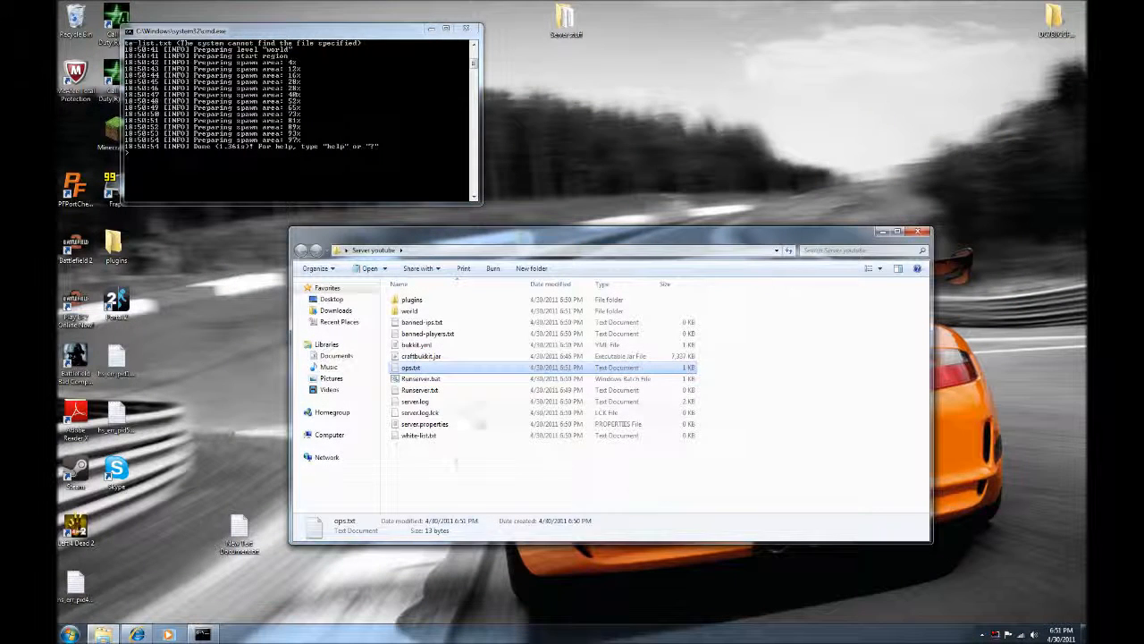
# Shut down the running server by entering the stop command in its console
pyautogui.click(456, 478)
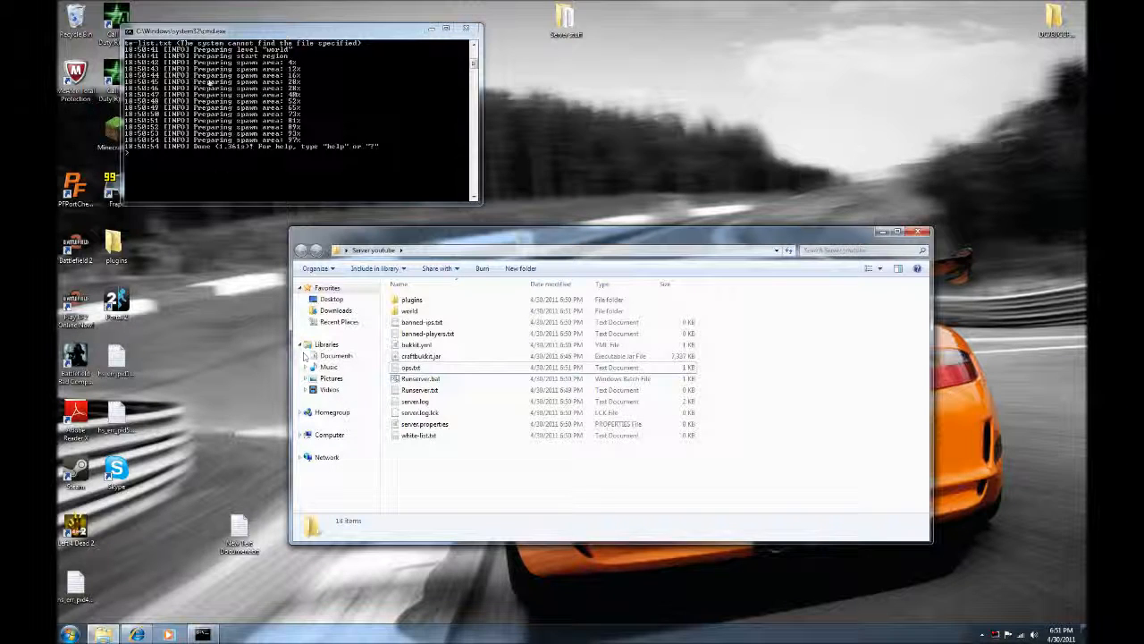
pyautogui.click(211, 159)
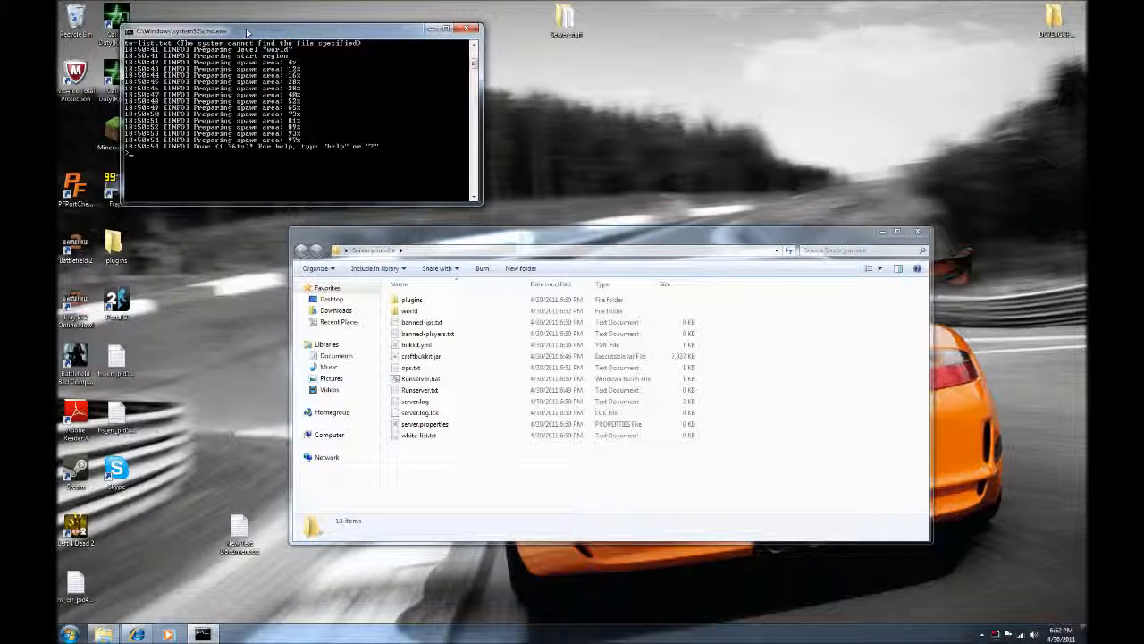
pyautogui.moveTo(248, 31); pyautogui.dragTo(258, 27)
pyautogui.write('stop')
pyautogui.press('Return')
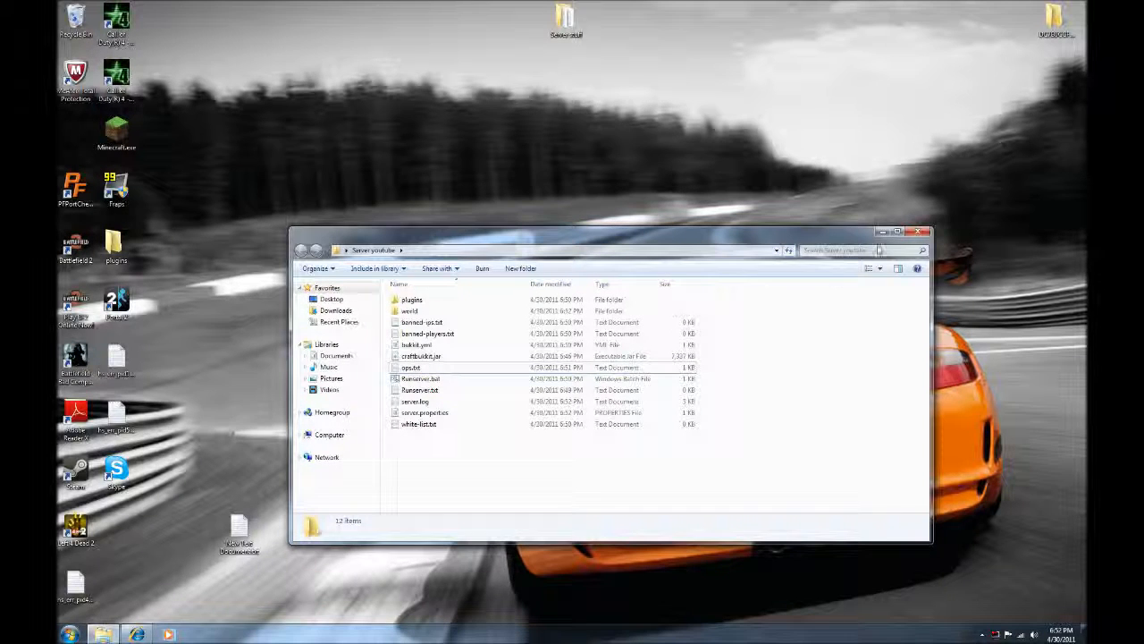
# Minimize the Server youtube folder and switch to Internet Explorer with the CraftBukkit build page
pyautogui.click(885, 232)
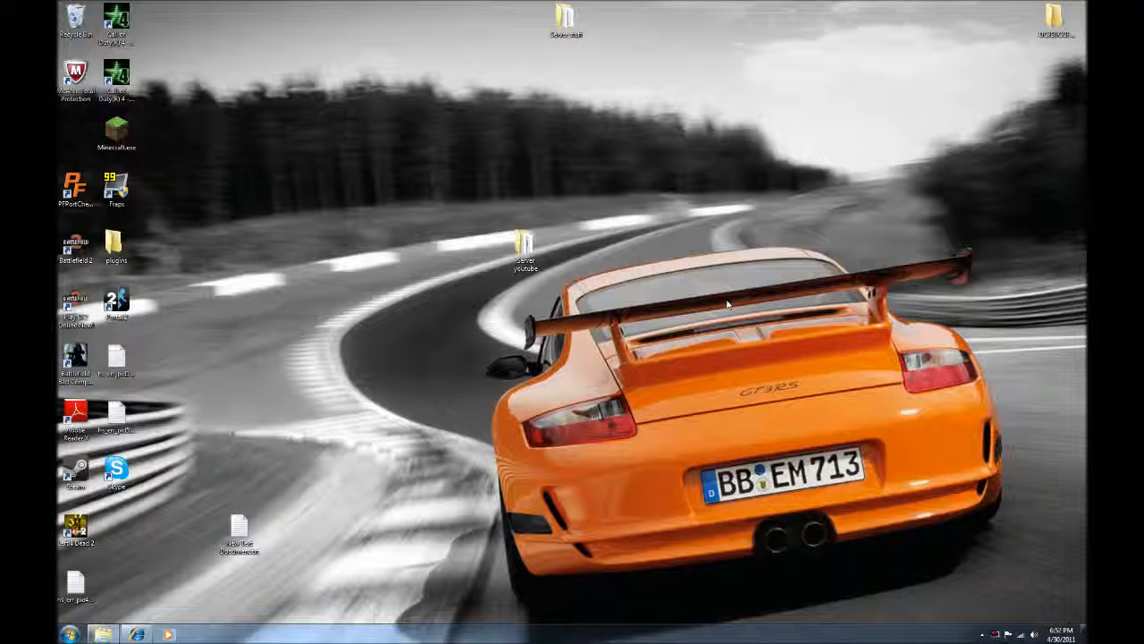
pyautogui.click(146, 633)
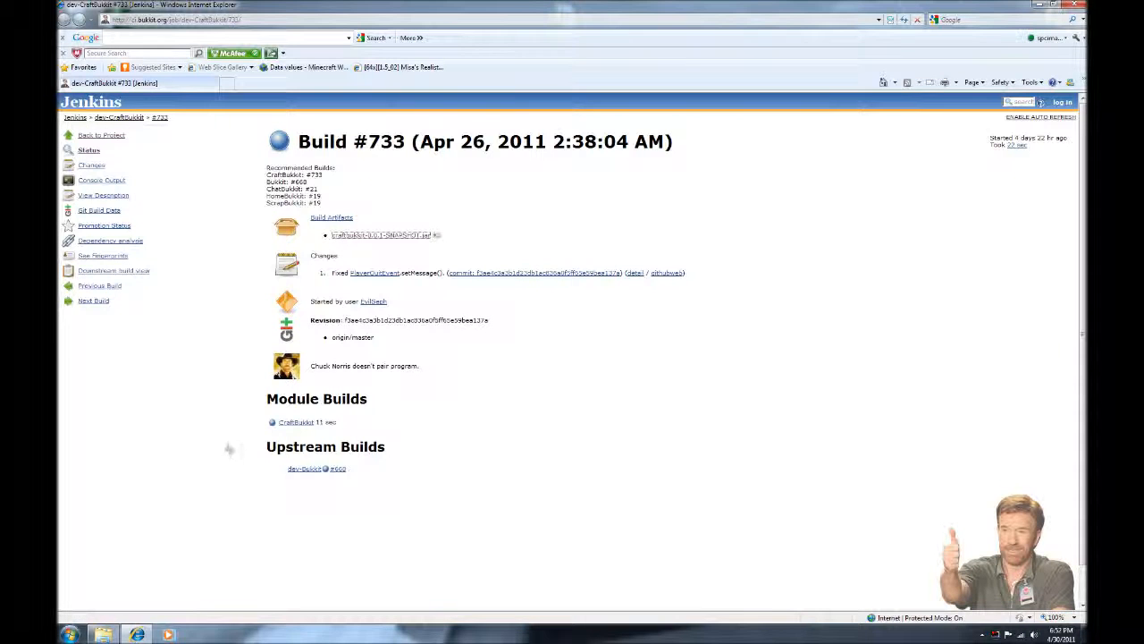
# Minimize Internet Explorer, open a Command Prompt and run ipconfig to list the computer's network addresses
pyautogui.click(1054, 5)
pyautogui.click(842, 131)
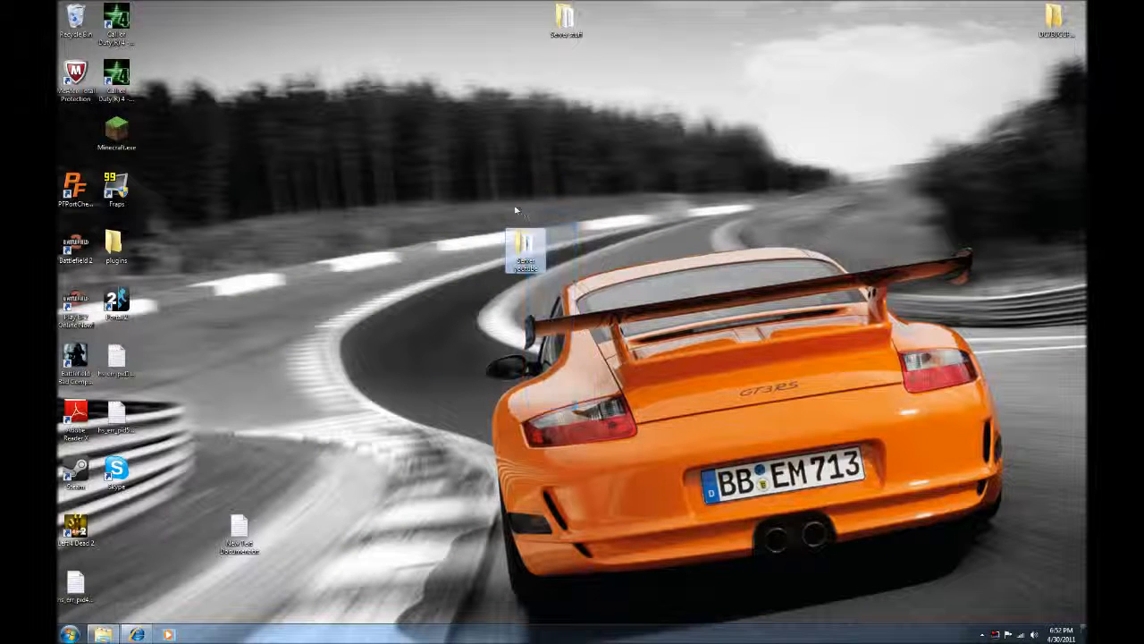
pyautogui.moveTo(452, 220); pyautogui.dragTo(450, 135)
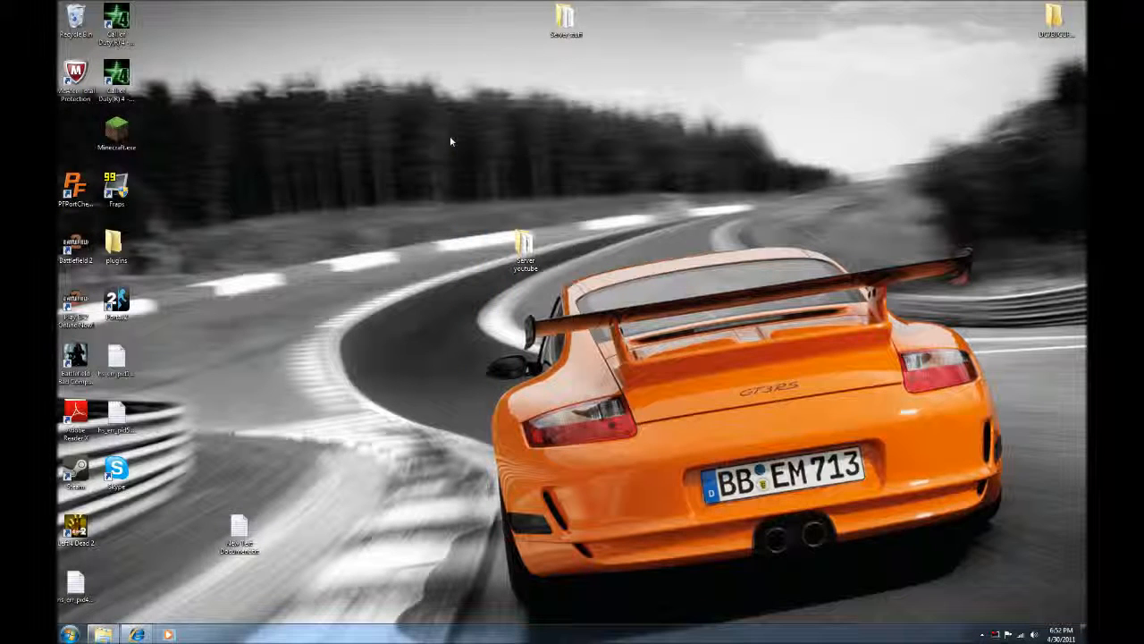
pyautogui.click(70, 634)
pyautogui.click(106, 606)
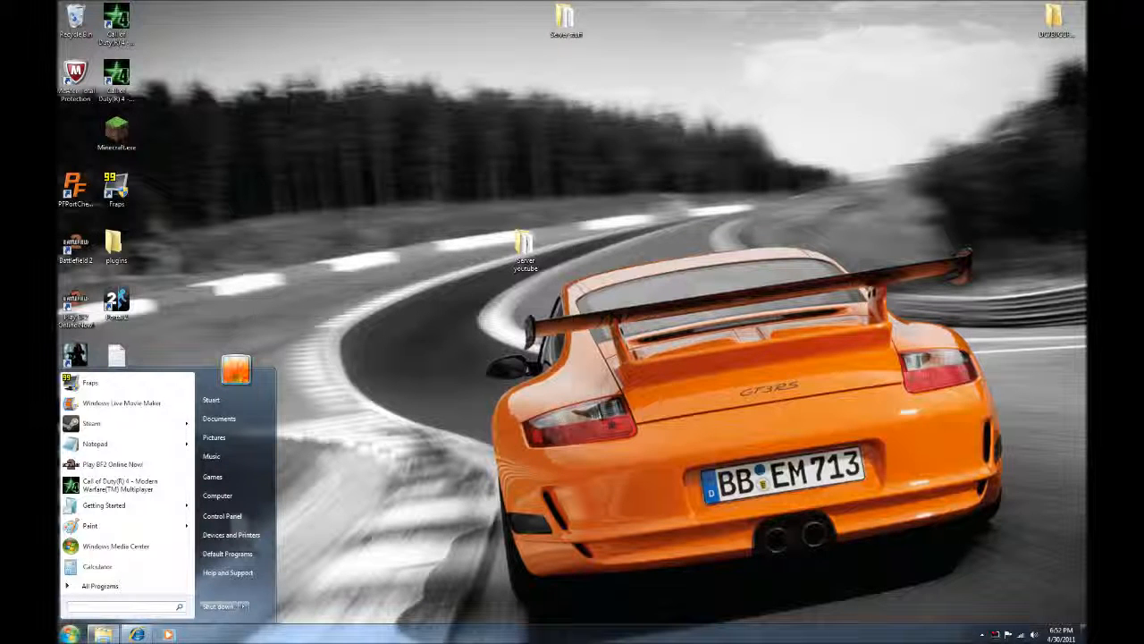
pyautogui.write('cmd')
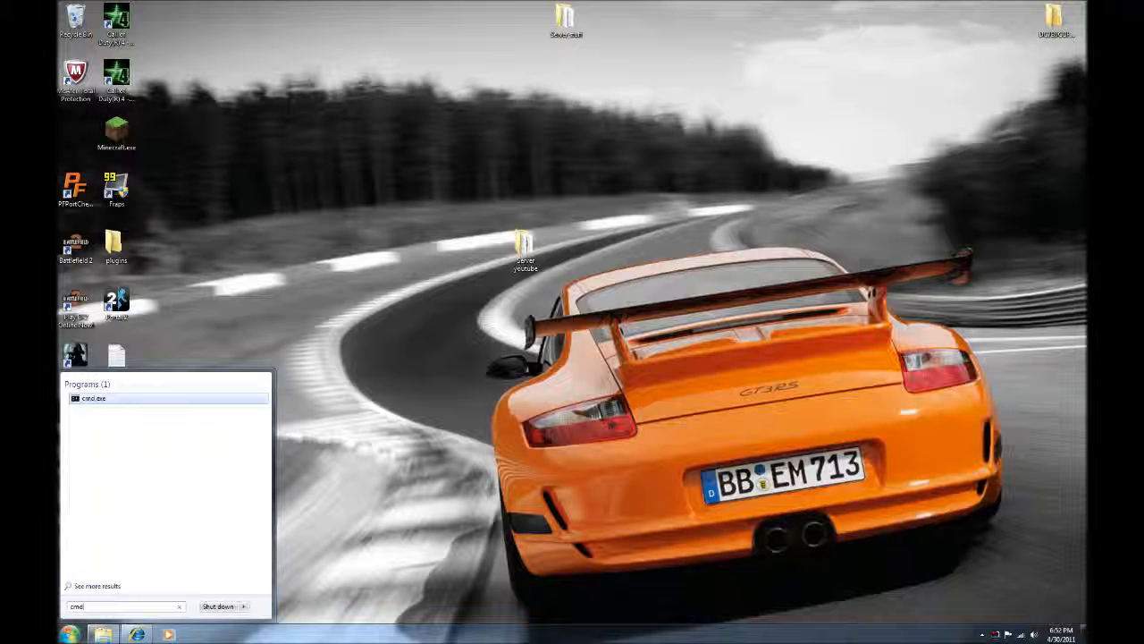
pyautogui.press('Return')
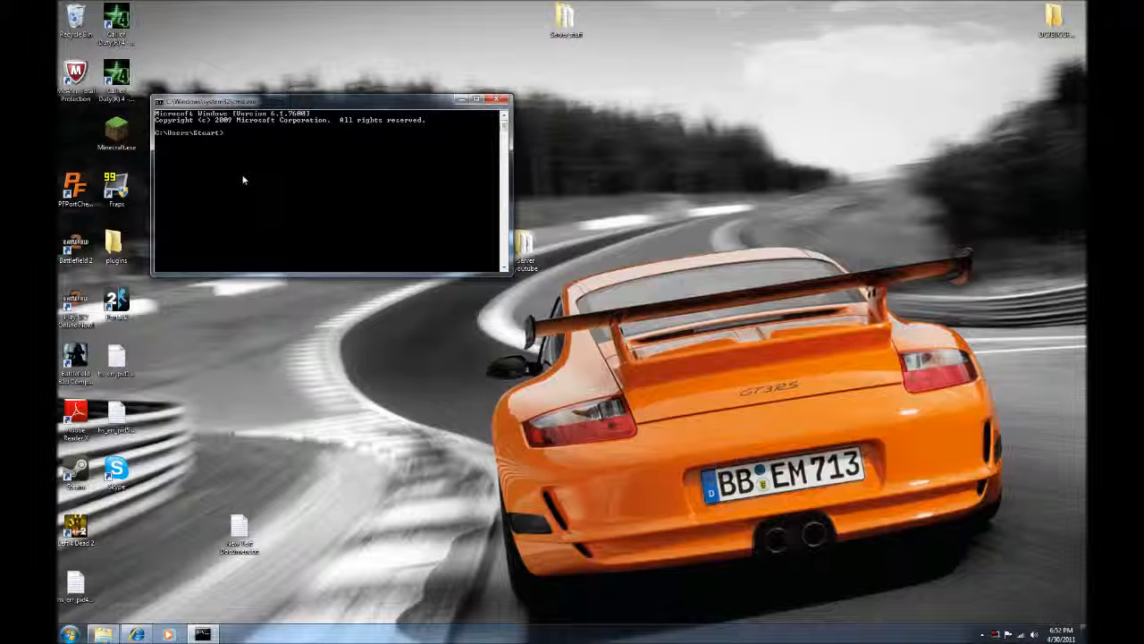
pyautogui.write('ipconfig')
pyautogui.press('Return')
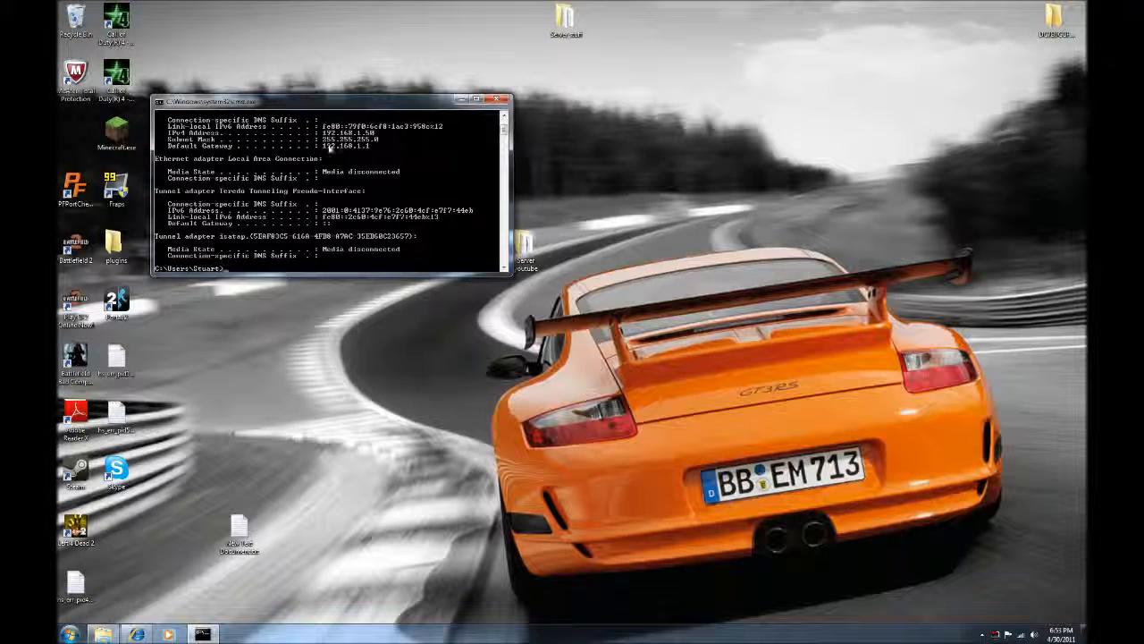
# Switch to Internet Explorer, place its window beside the Command Prompt and go to the default gateway address 192.168.1.1
pyautogui.click(137, 633)
pyautogui.moveTo(553, 138); pyautogui.dragTo(749, 89)
pyautogui.click(696, 100)
pyautogui.press('BackSpace')
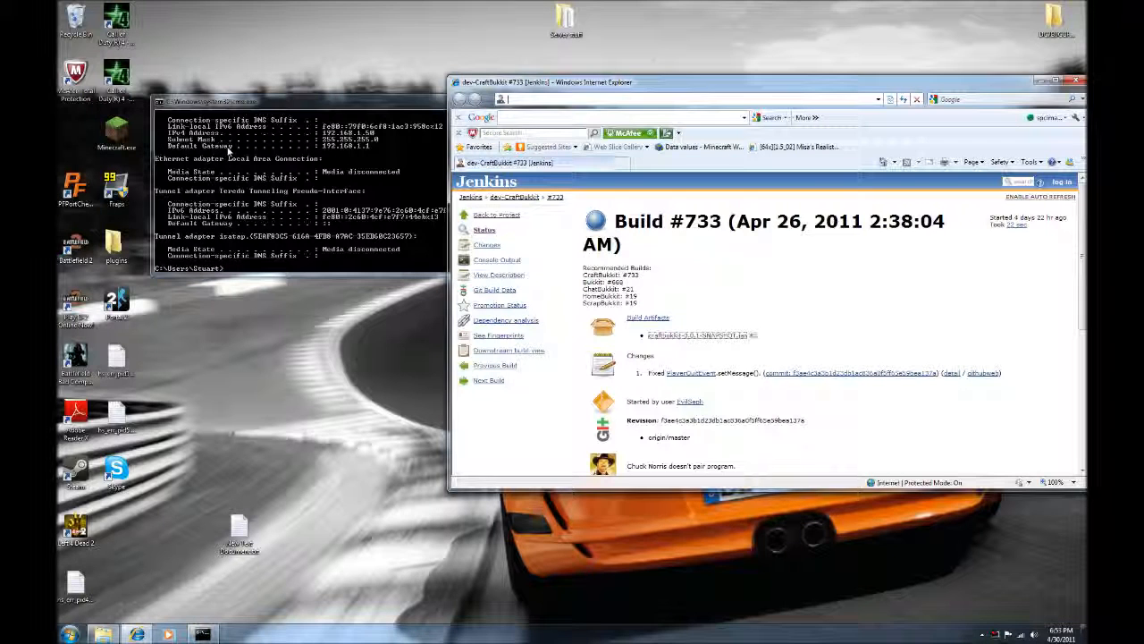
pyautogui.write('192.16')
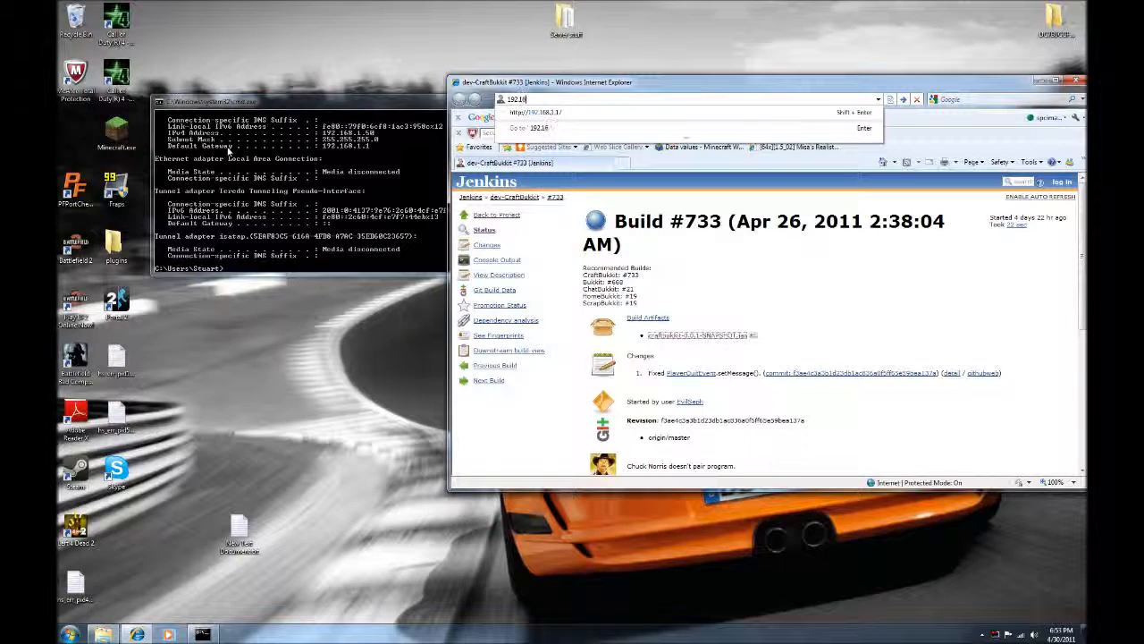
pyautogui.write('8.1.1')
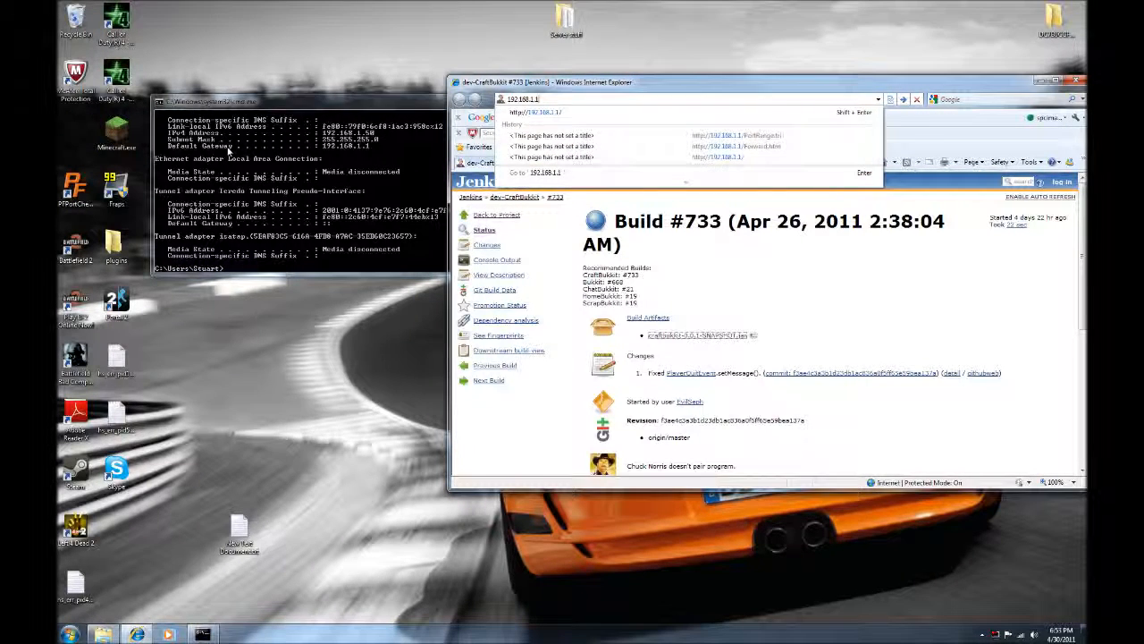
pyautogui.press('Return')
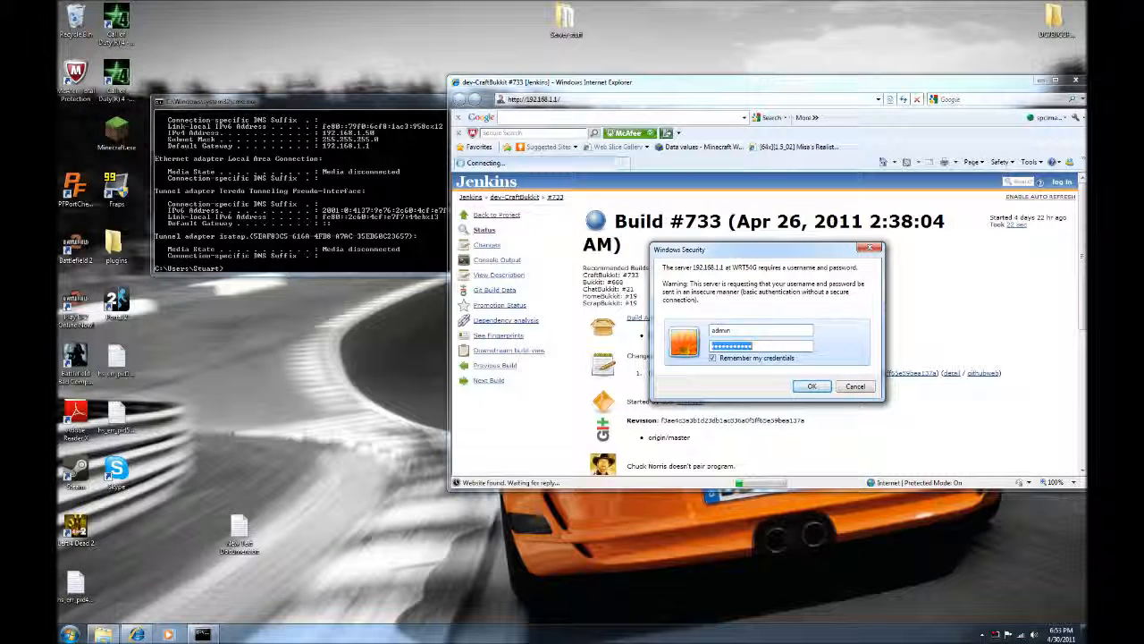
# Log in to the Linksys router with the saved admin credentials, maximize the browser and open the Port Range Forward settings
pyautogui.click(739, 330)
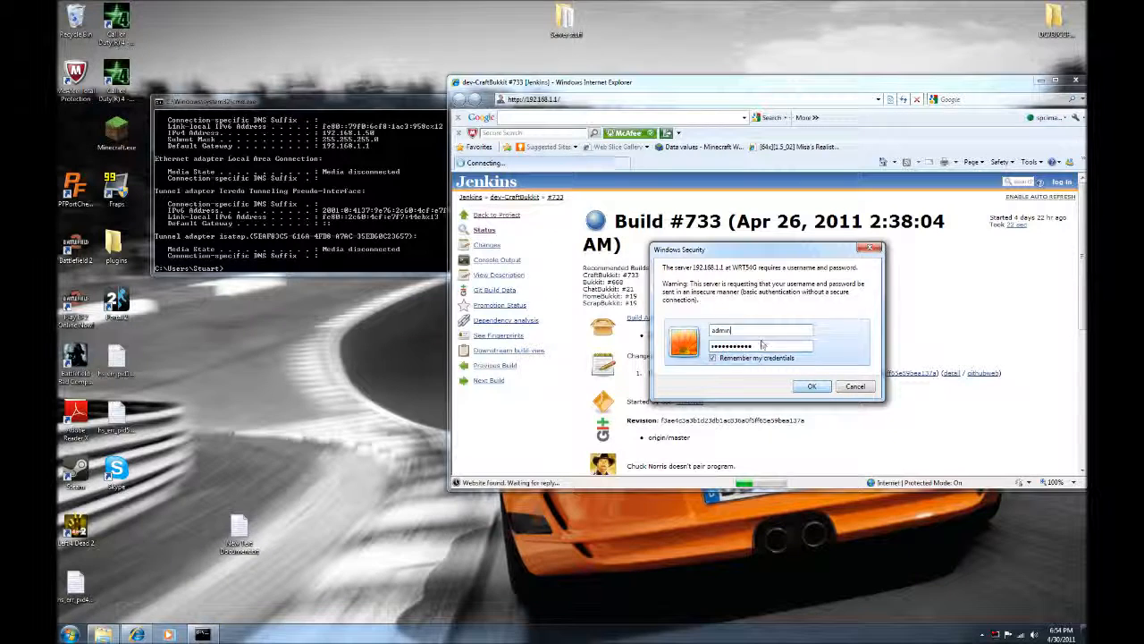
pyautogui.click(812, 387)
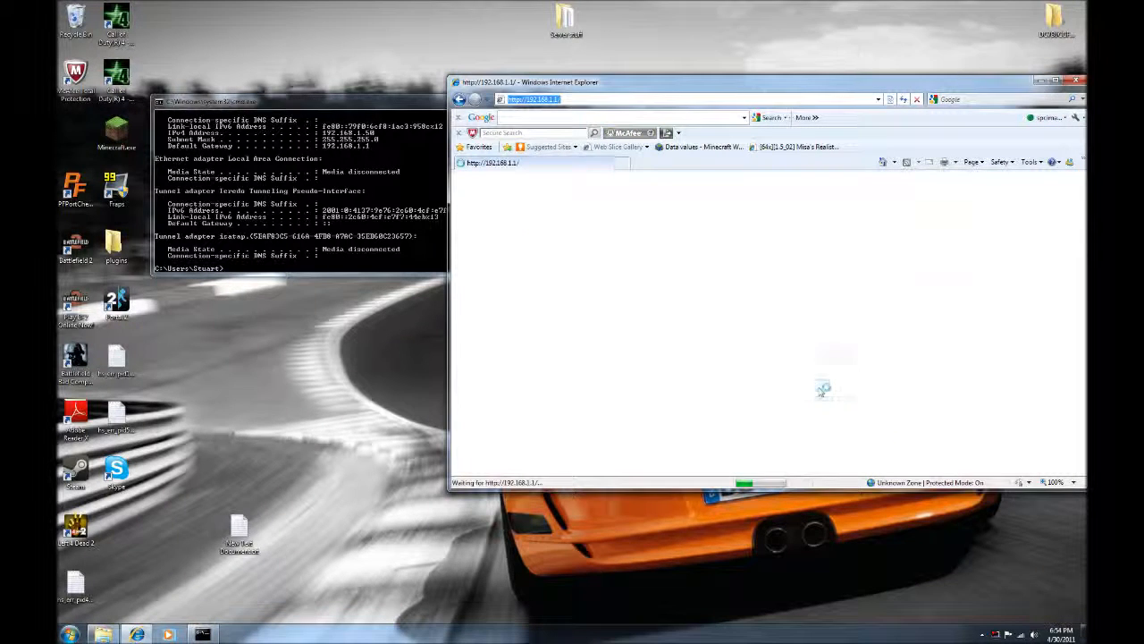
pyautogui.moveTo(771, 84); pyautogui.dragTo(670, 48)
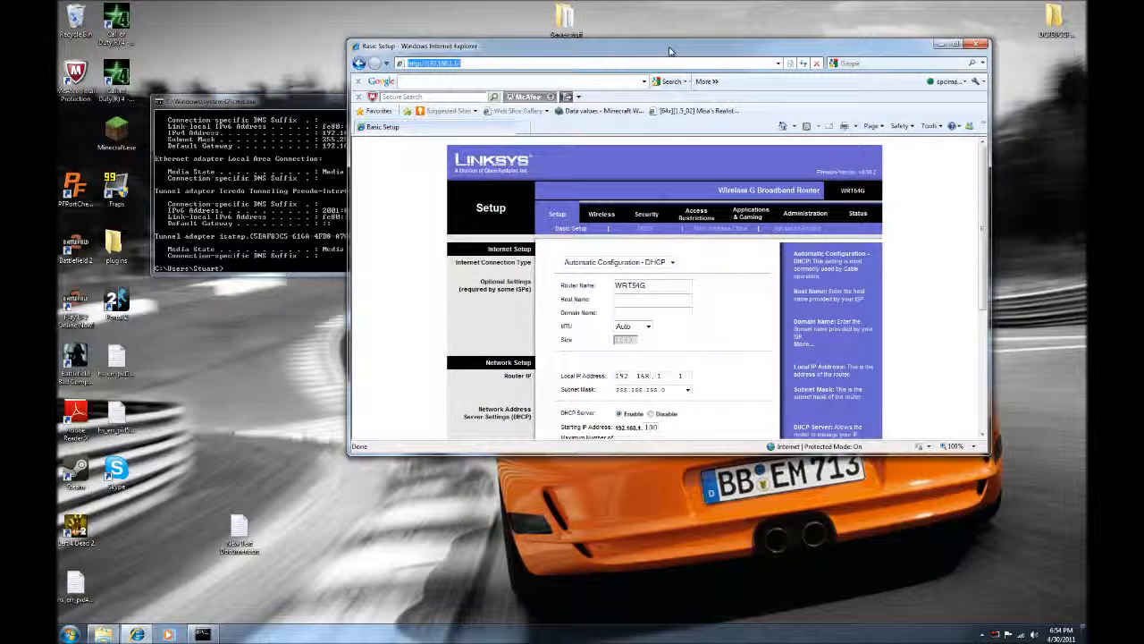
pyautogui.click(956, 43)
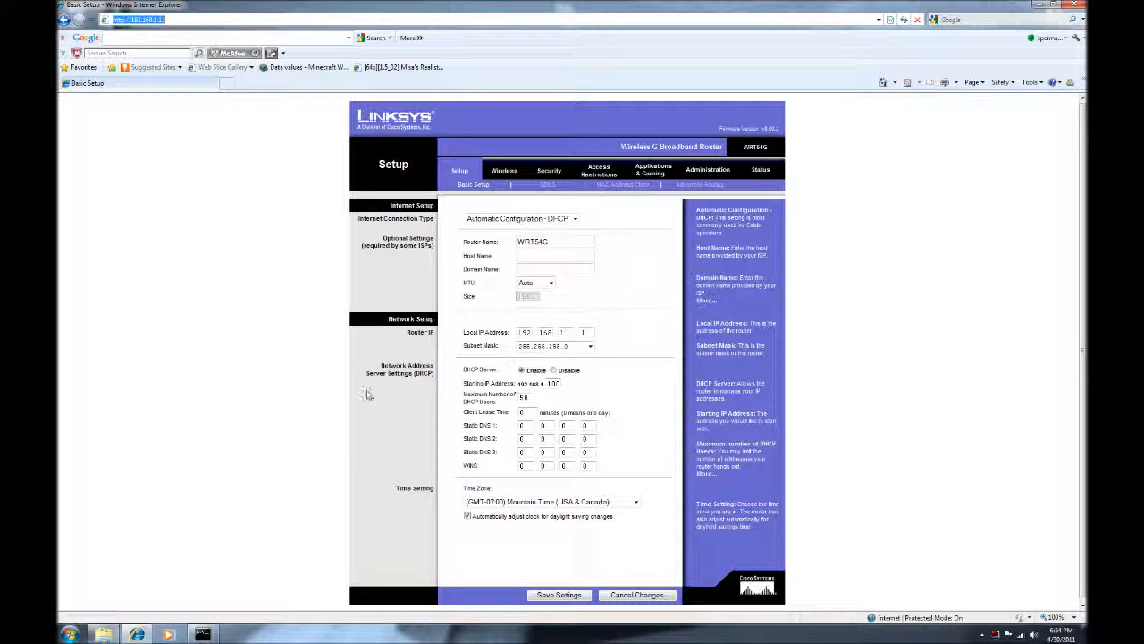
pyautogui.click(653, 169)
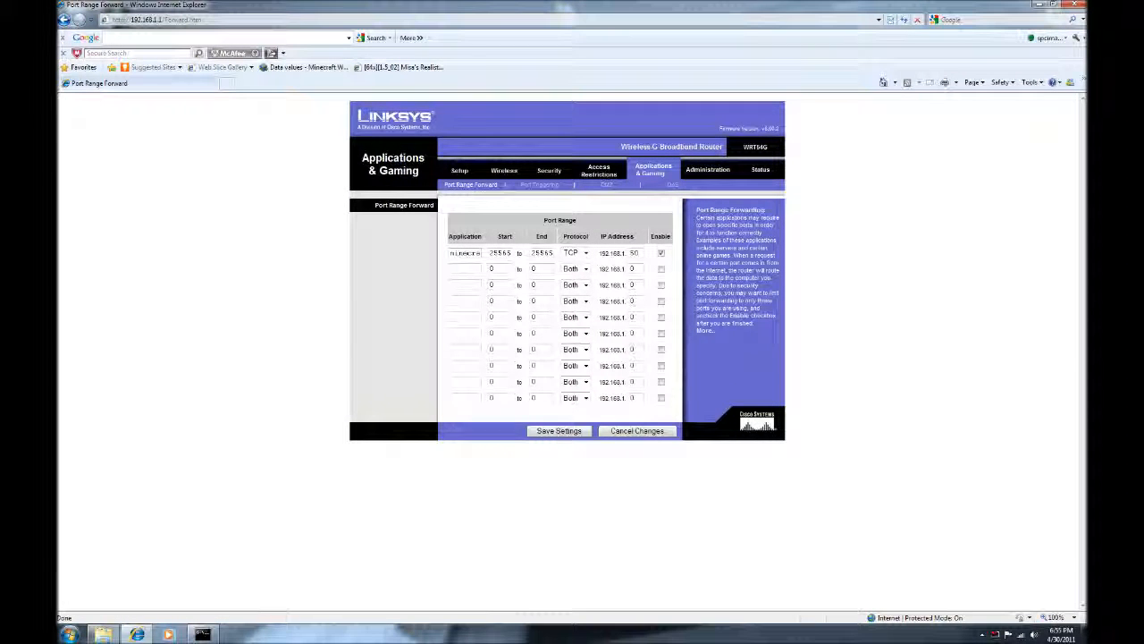
# Review the application name and start port of the Minecraft entry in the Port Range Forward table
pyautogui.click(465, 253)
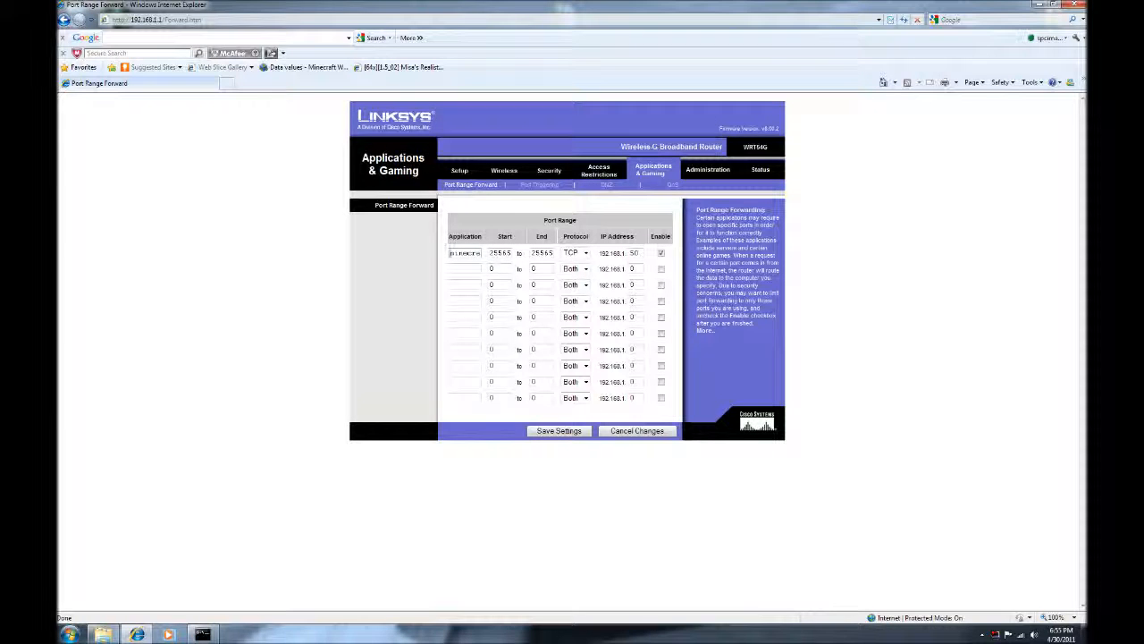
pyautogui.press('Tab')
pyautogui.moveTo(489, 253); pyautogui.dragTo(513, 254)
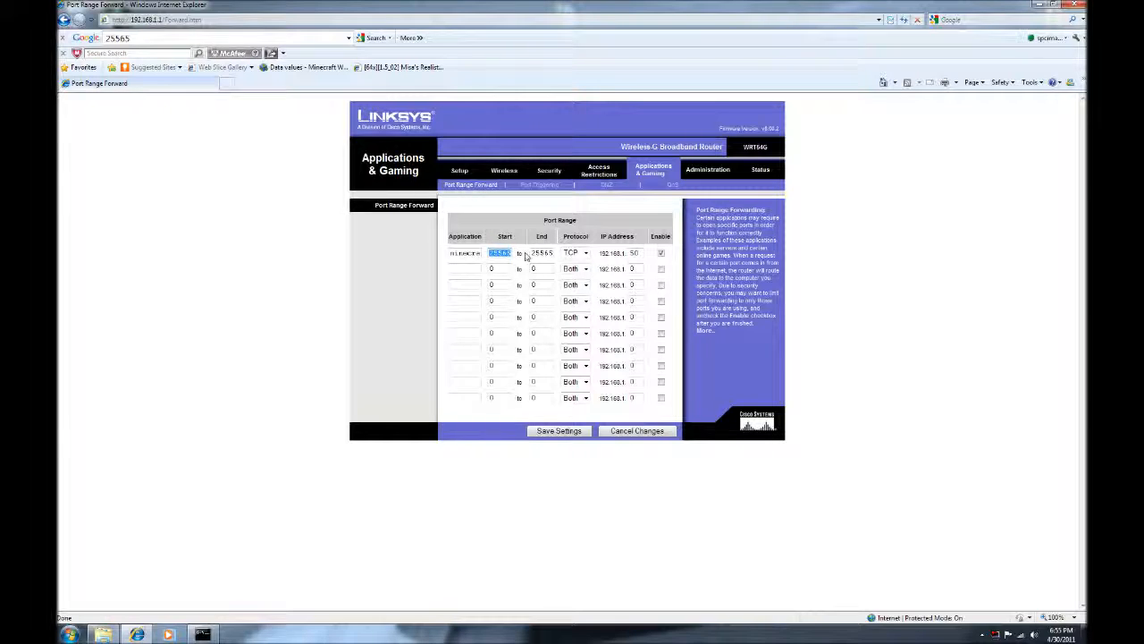
pyautogui.click(524, 267)
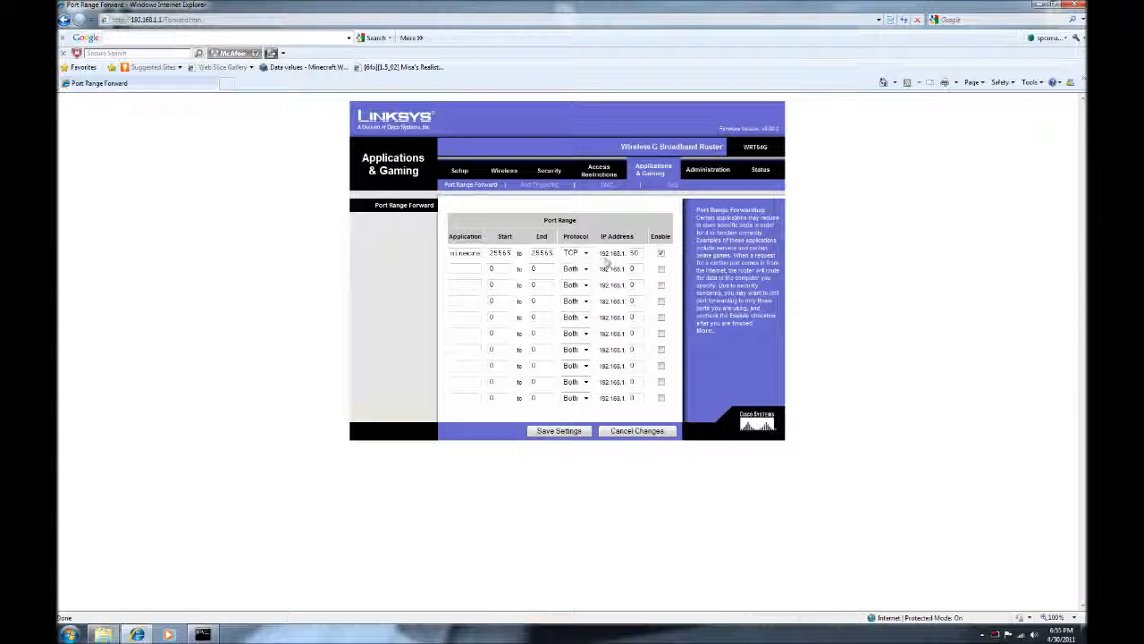
# Compare the IPv4 address in the Command Prompt with the Minecraft forwarding entry's IP address, then minimize the Command Prompt
pyautogui.click(203, 634)
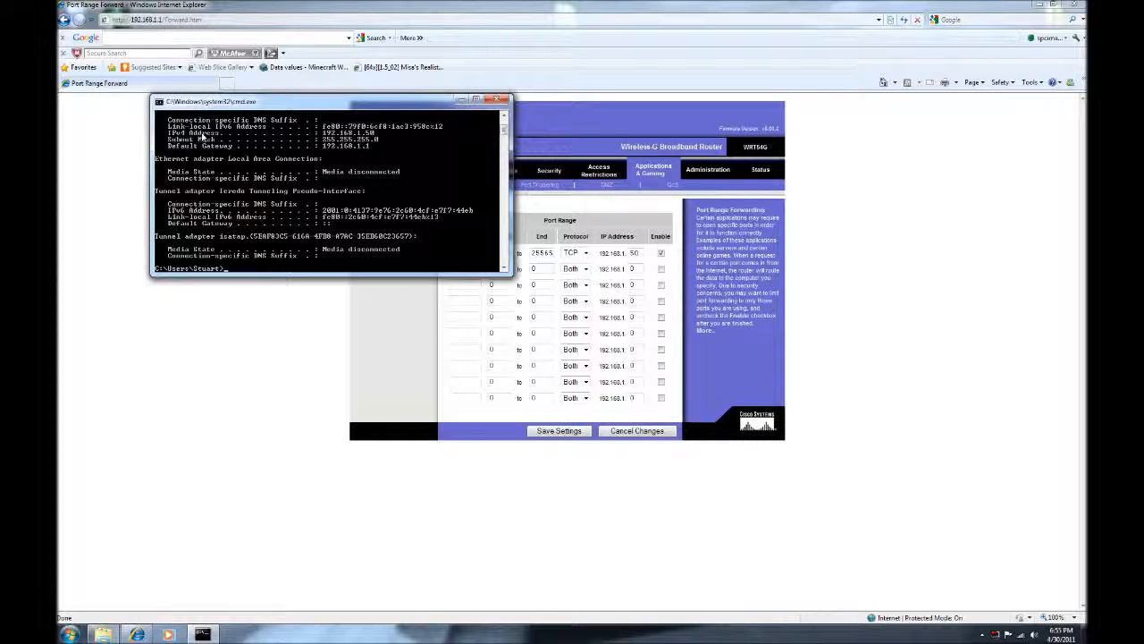
pyautogui.moveTo(218, 105); pyautogui.dragTo(135, 119)
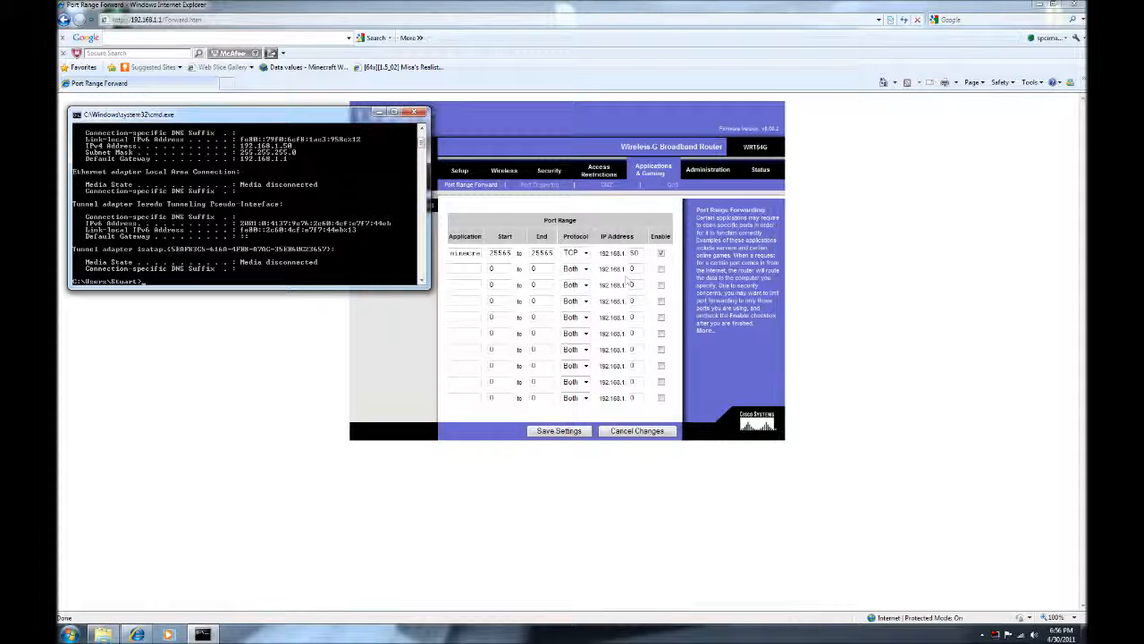
pyautogui.press('ctrl')
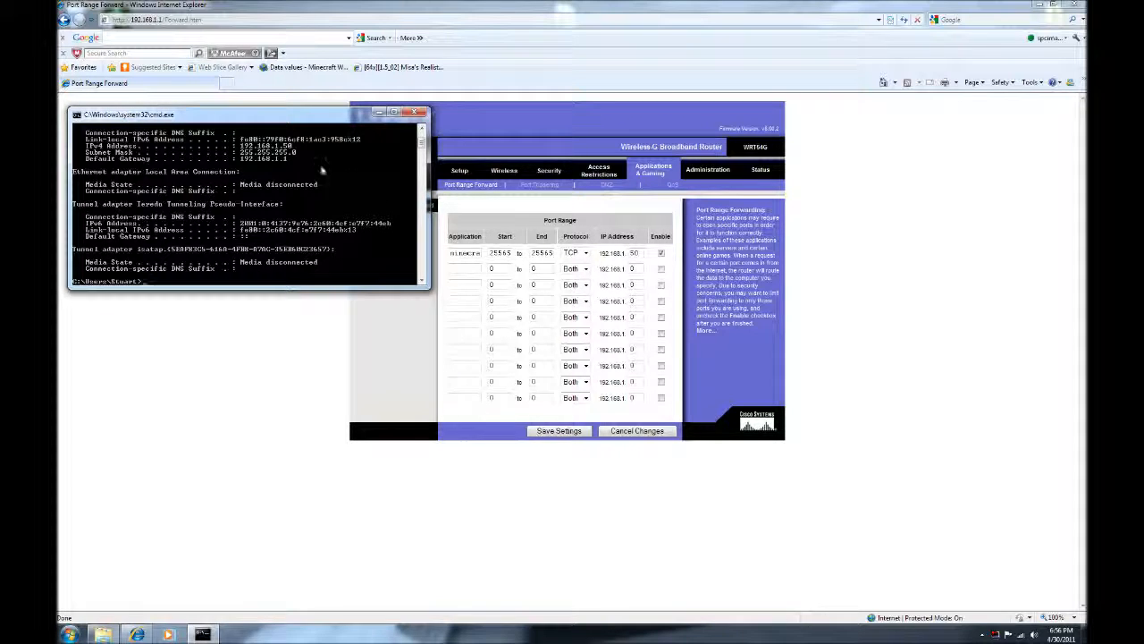
pyautogui.press('ctrl')
pyautogui.click(378, 112)
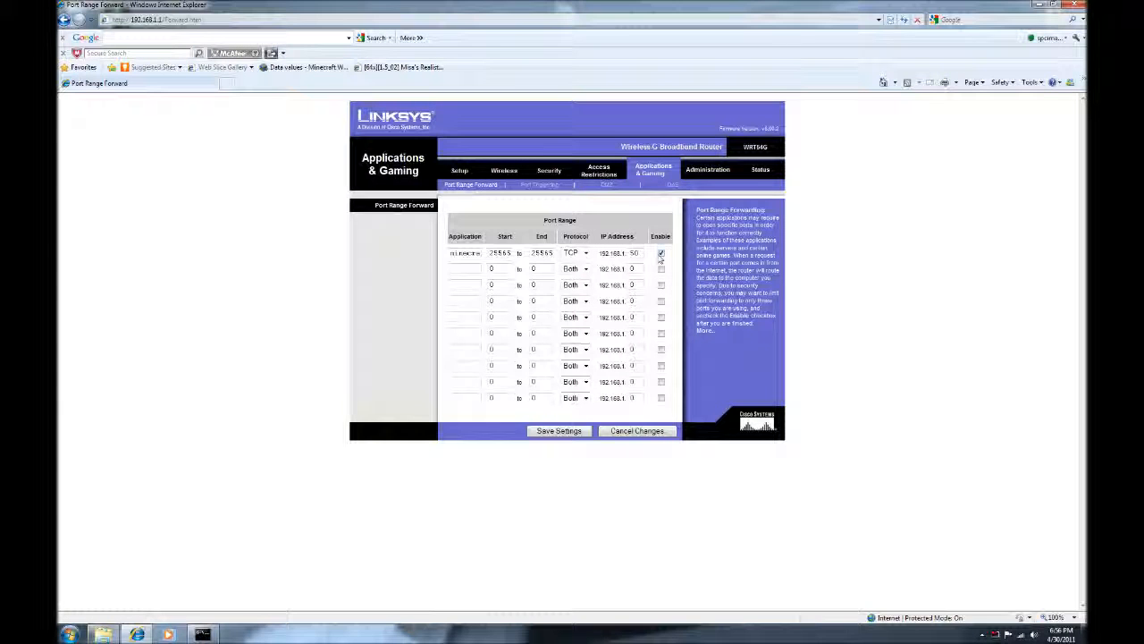
# Save the router's port forwarding settings, then close the browser and the Command Prompt
pyautogui.click(571, 437)
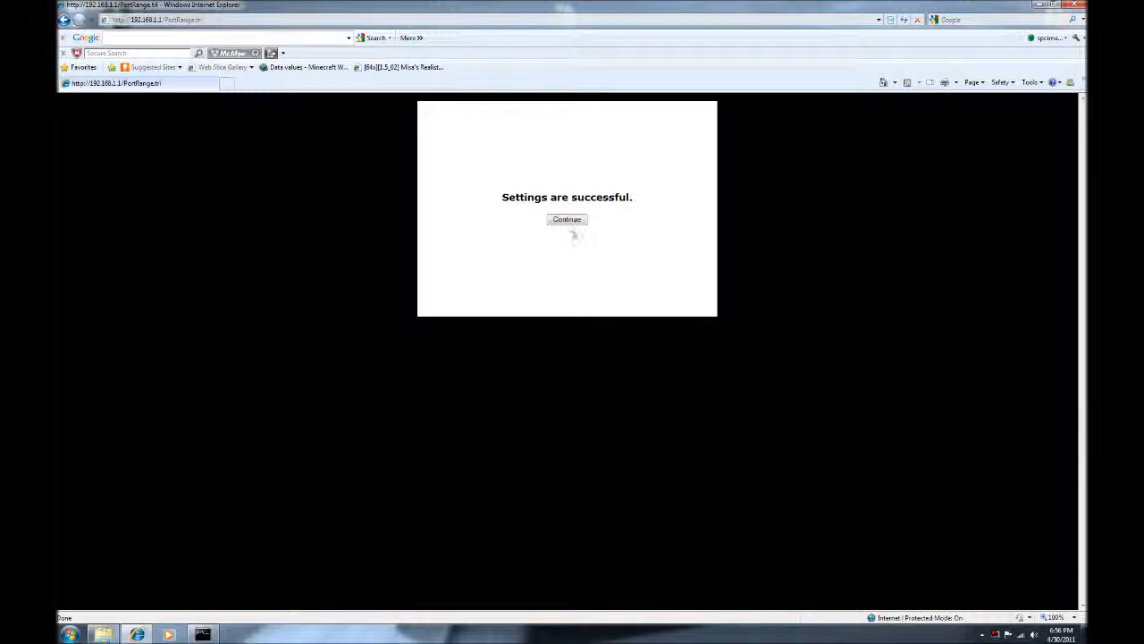
pyautogui.click(567, 220)
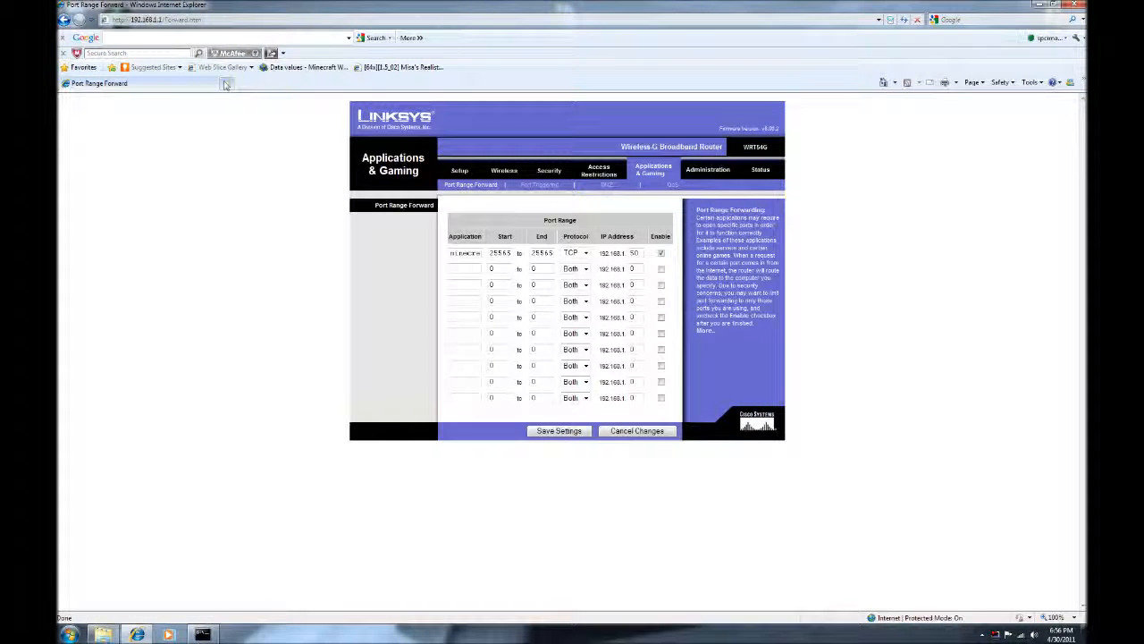
pyautogui.click(1071, 5)
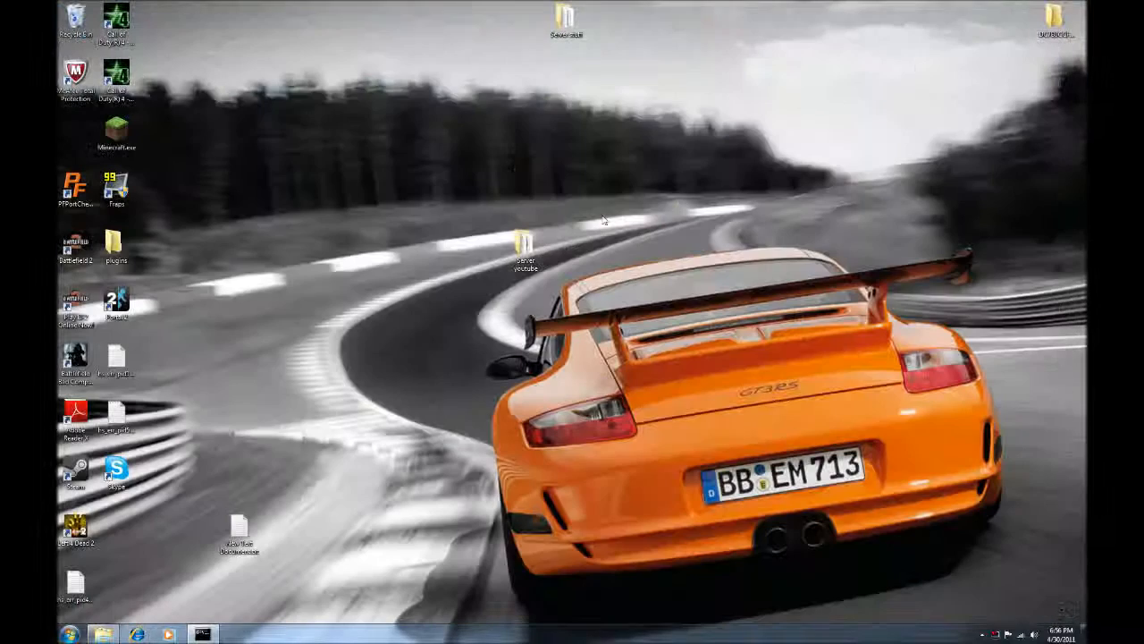
pyautogui.click(203, 634)
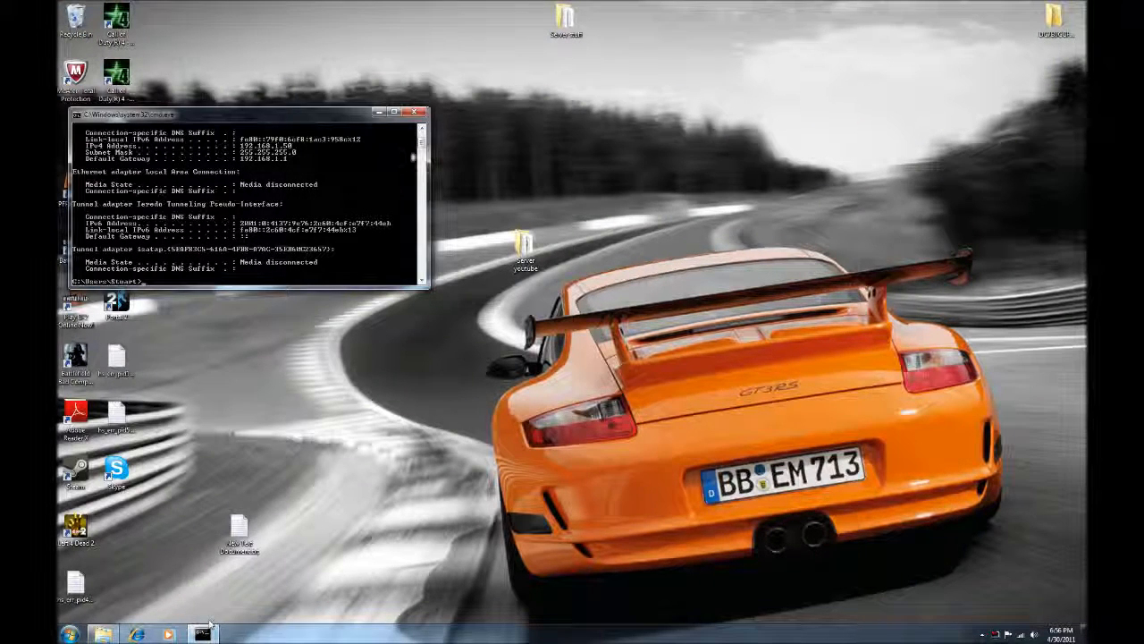
pyautogui.click(415, 111)
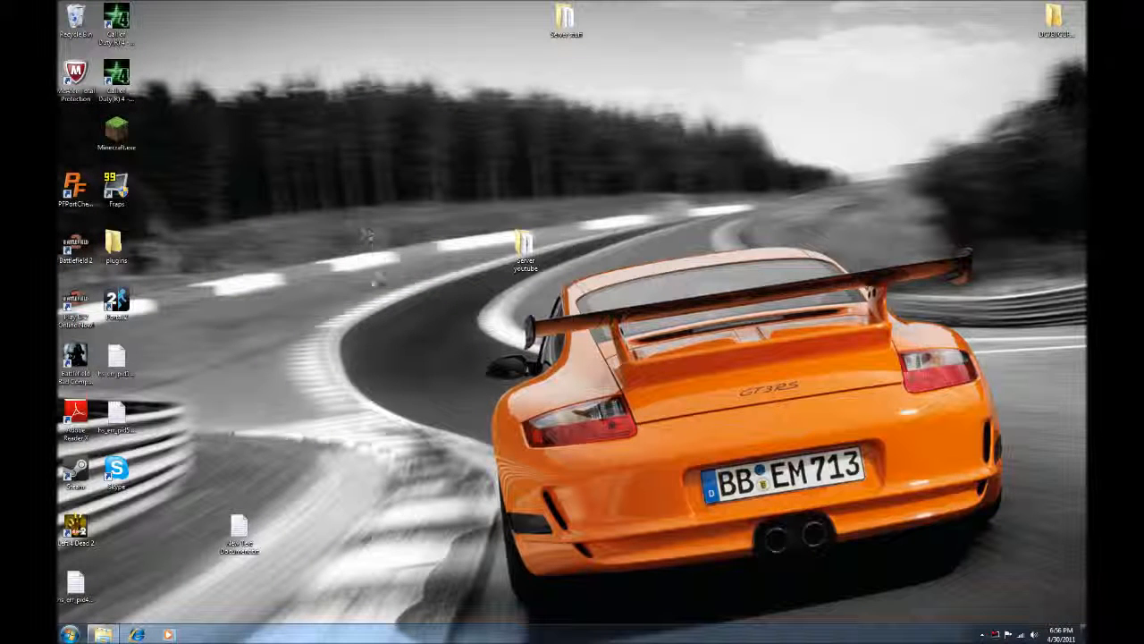
# Open Internet Explorer, enter whatsmyip.net as the web address, then close the browser
pyautogui.click(136, 633)
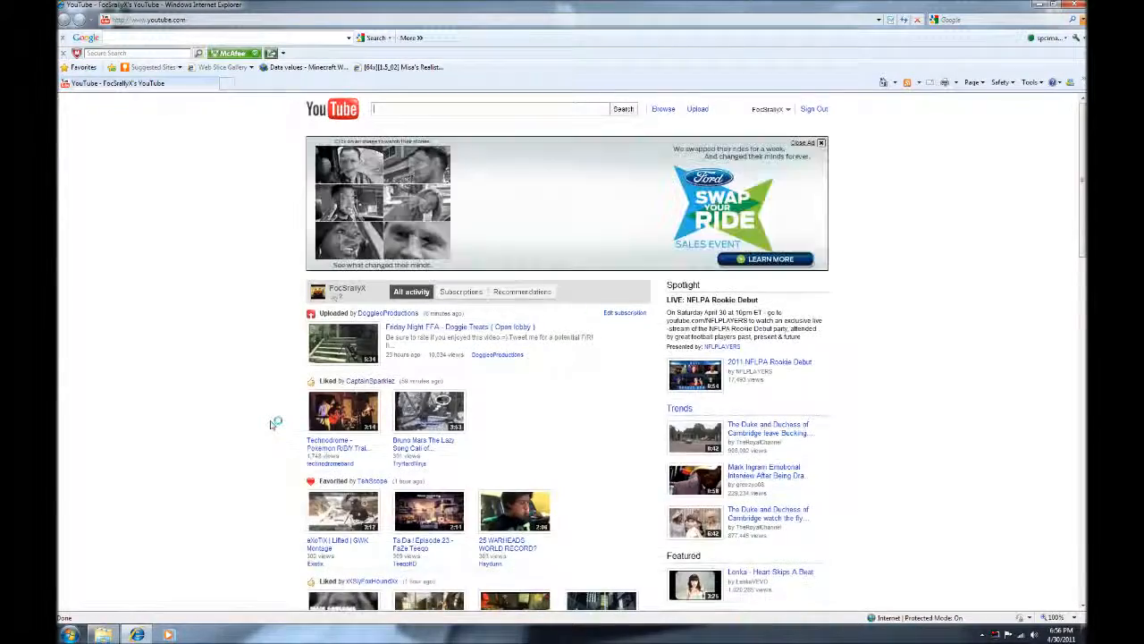
pyautogui.click(249, 19)
pyautogui.write('facebook')
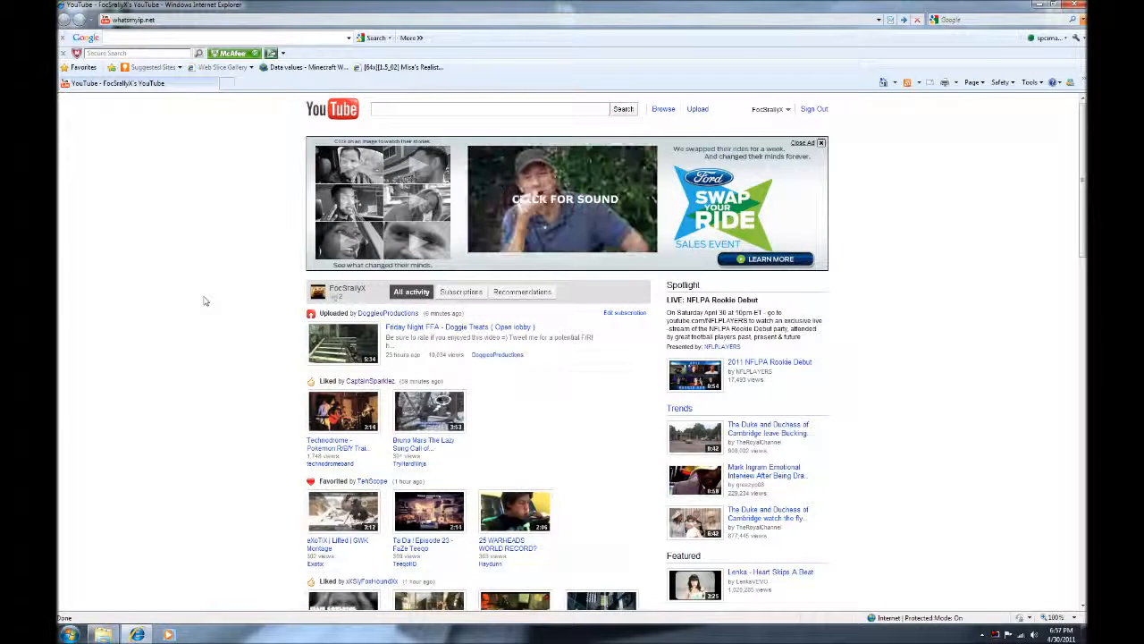
pyautogui.click(1074, 5)
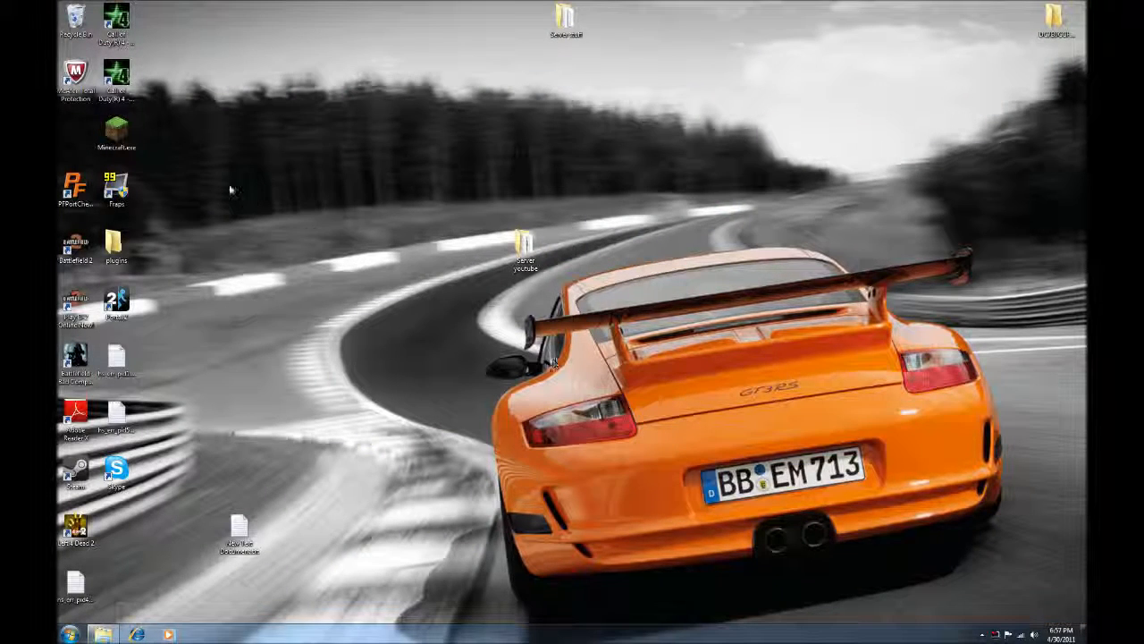
# Launch Minecraft, log in with the remembered account to view the main menu's Multiplayer option, then close the game
pyautogui.doubleClick(116, 133)
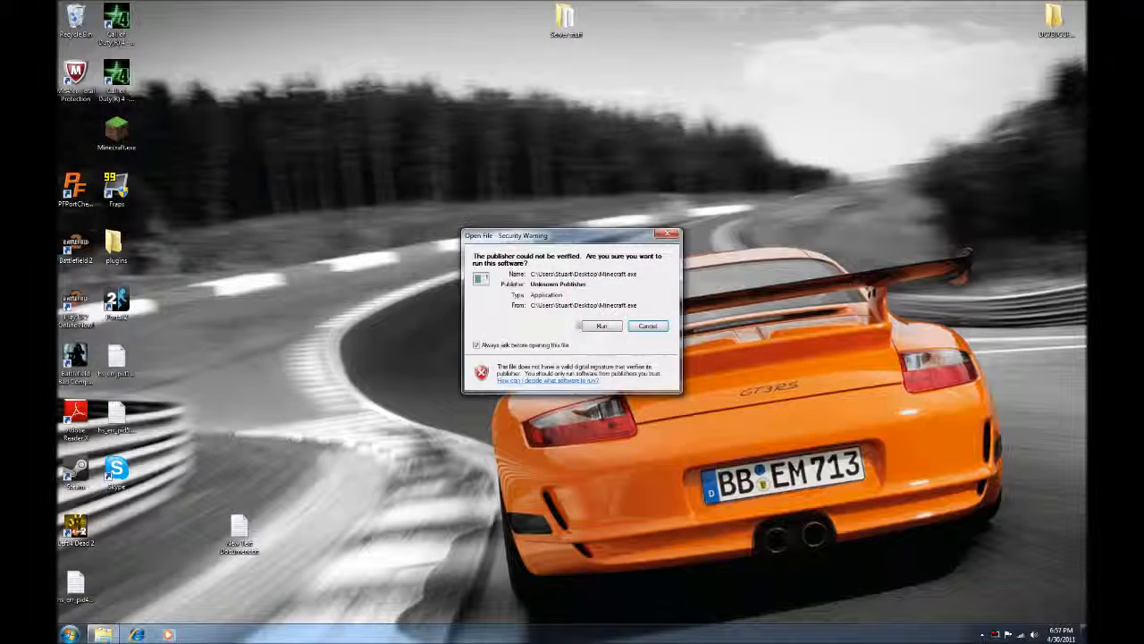
pyautogui.click(602, 325)
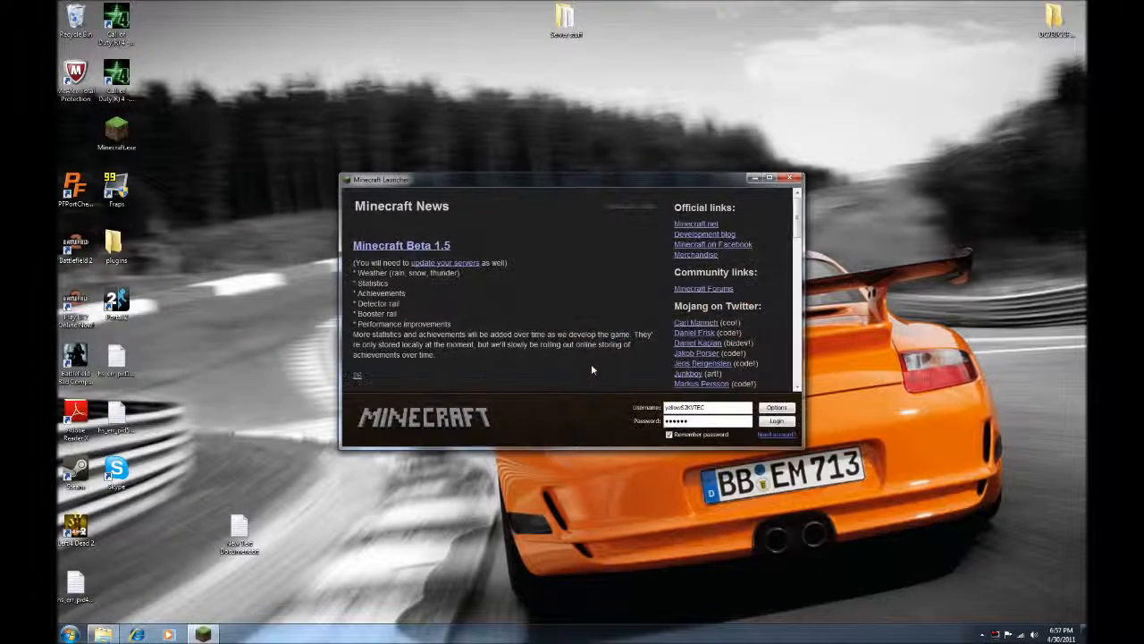
pyautogui.click(778, 423)
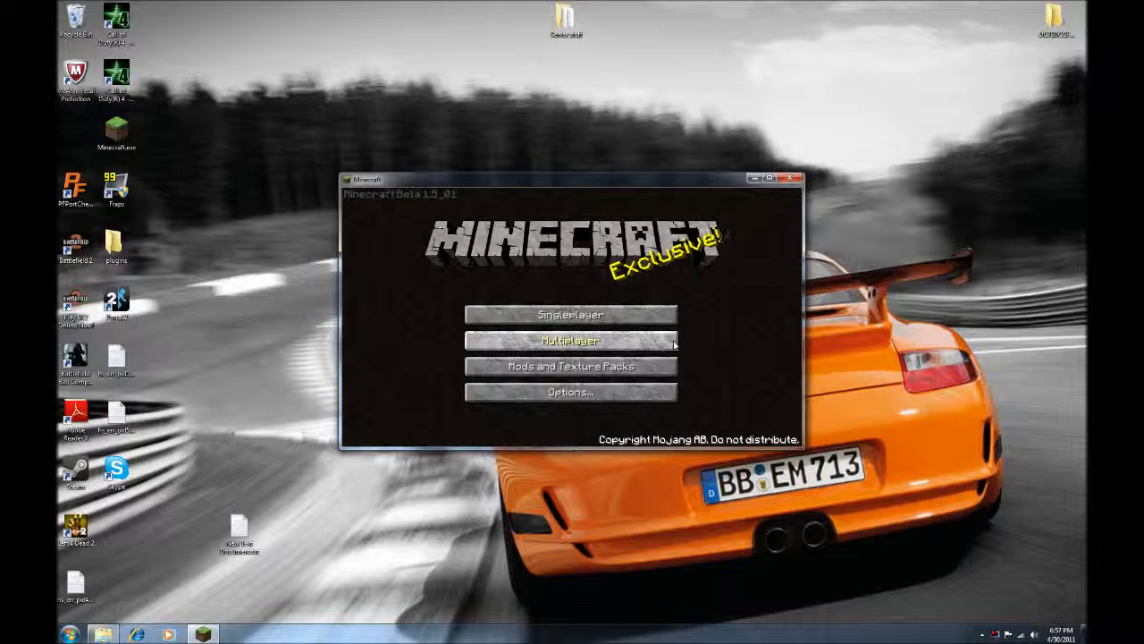
pyautogui.click(790, 179)
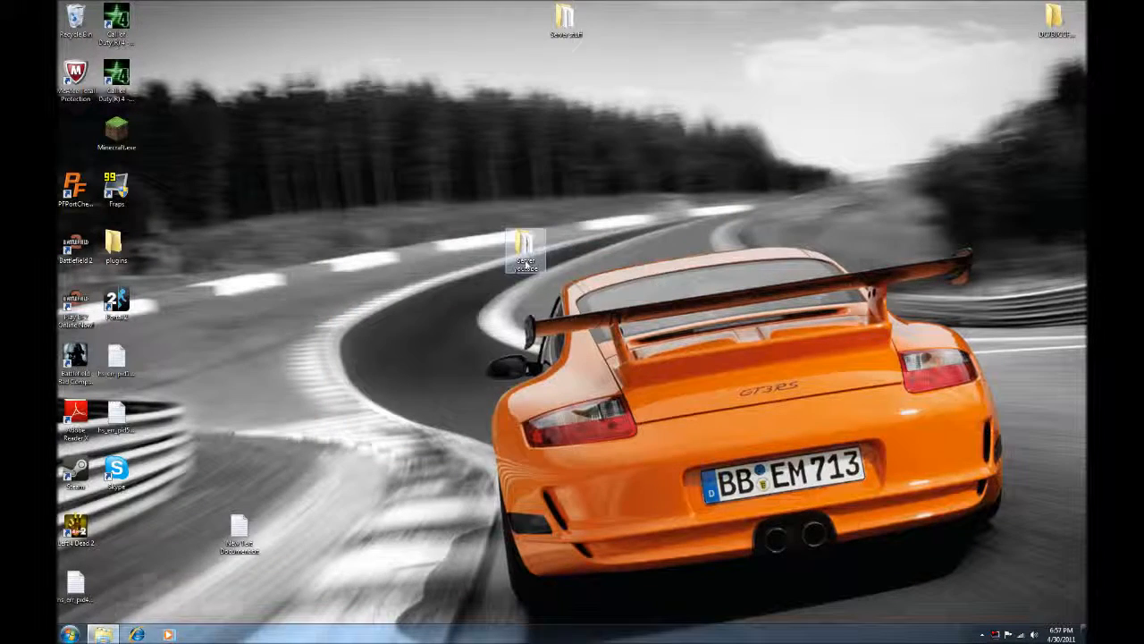
# Start the server with Runserver.bat from the Server youtube folder, then shut it down with the stop command
pyautogui.hotkey('alt', 'Tab')
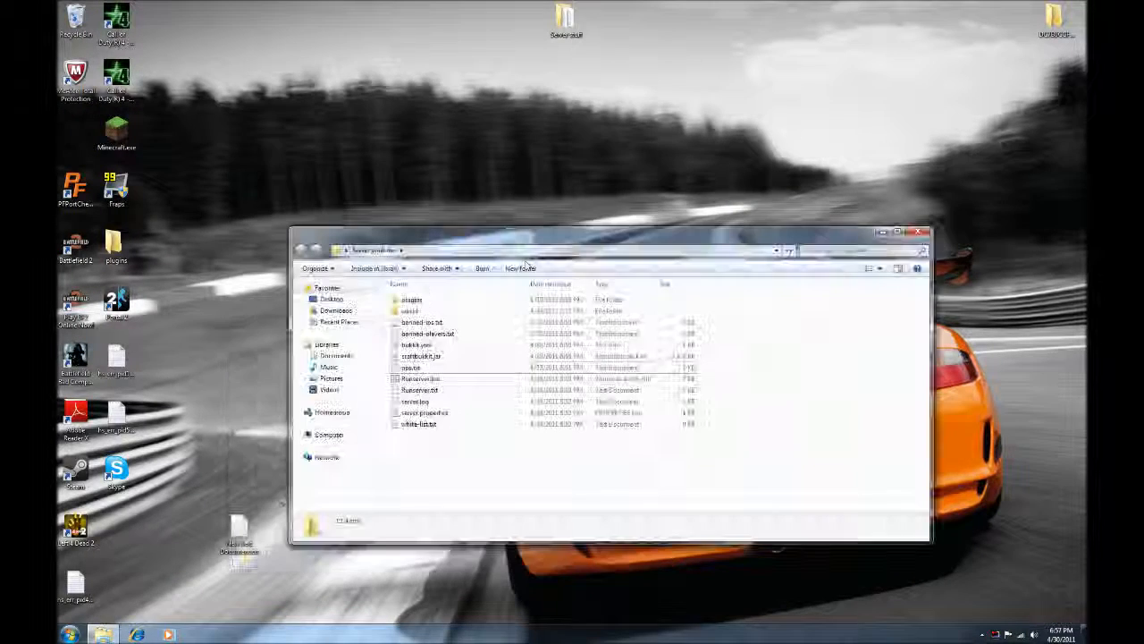
pyautogui.doubleClick(421, 381)
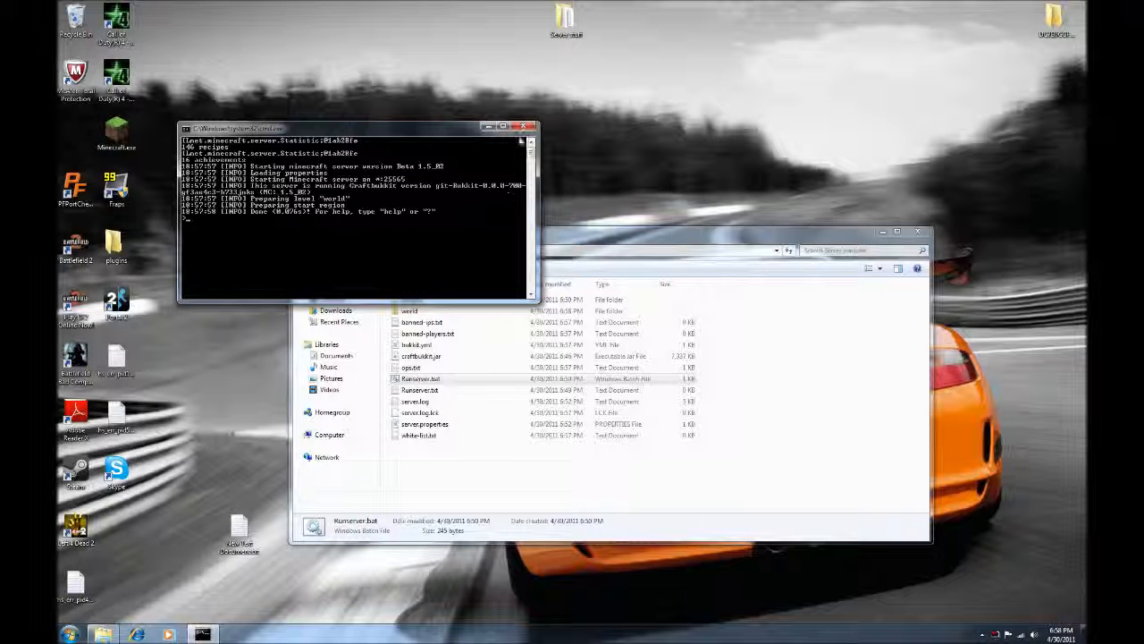
pyautogui.write('stop')
pyautogui.press('Return')
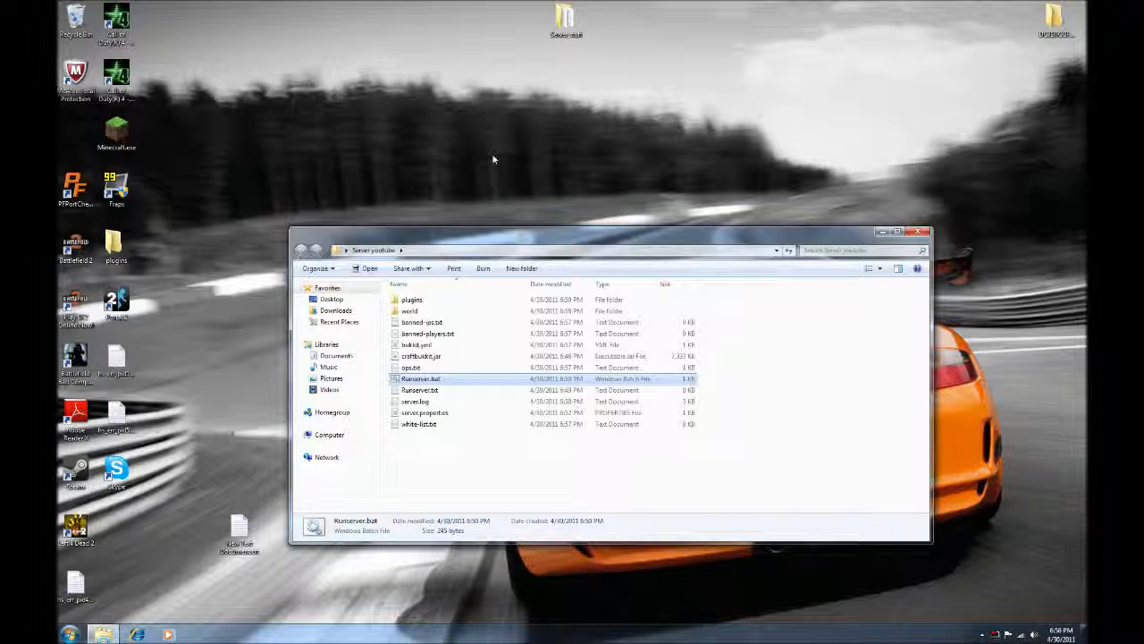
# Open server.properties from the Server youtube folder to review all its settings, then close the file and the folder
pyautogui.moveTo(506, 237); pyautogui.dragTo(503, 195)
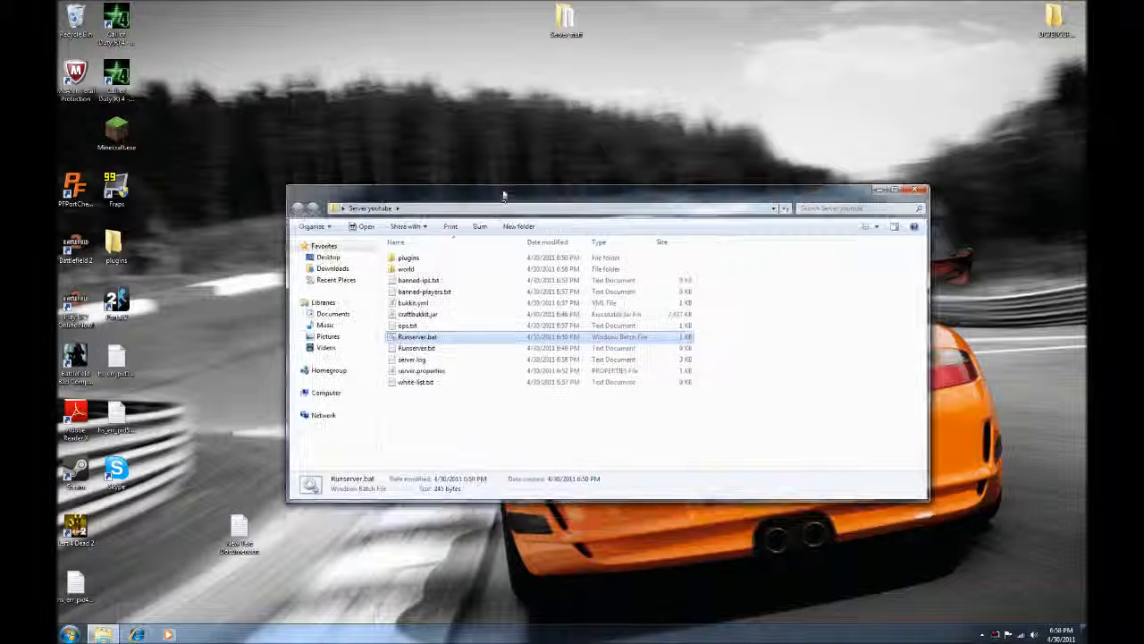
pyautogui.click(437, 373)
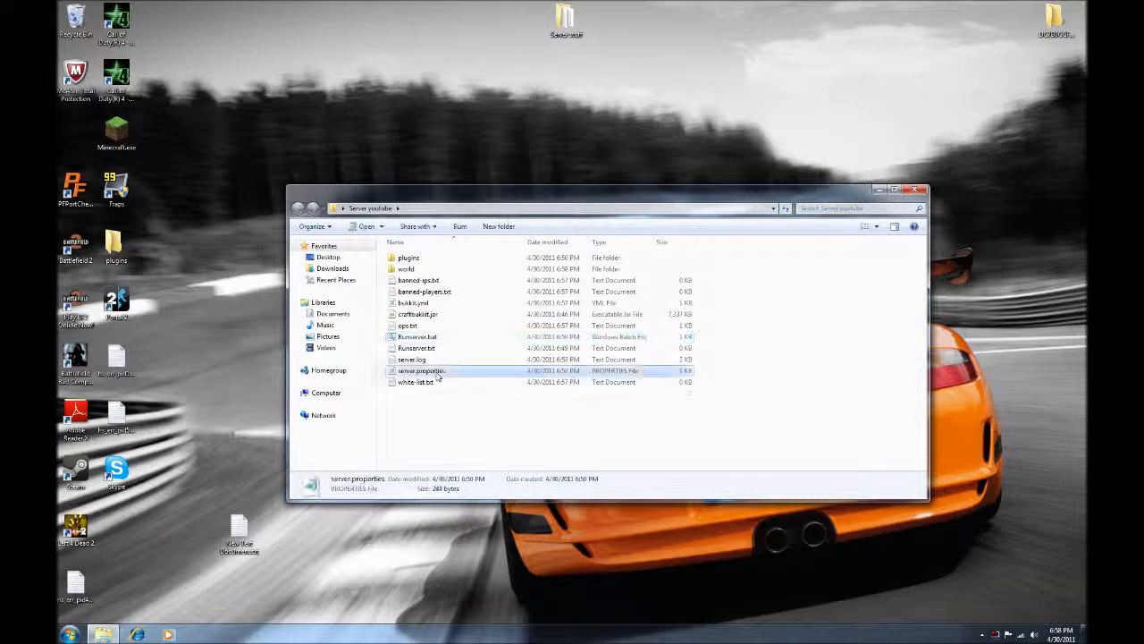
pyautogui.doubleClick(437, 373)
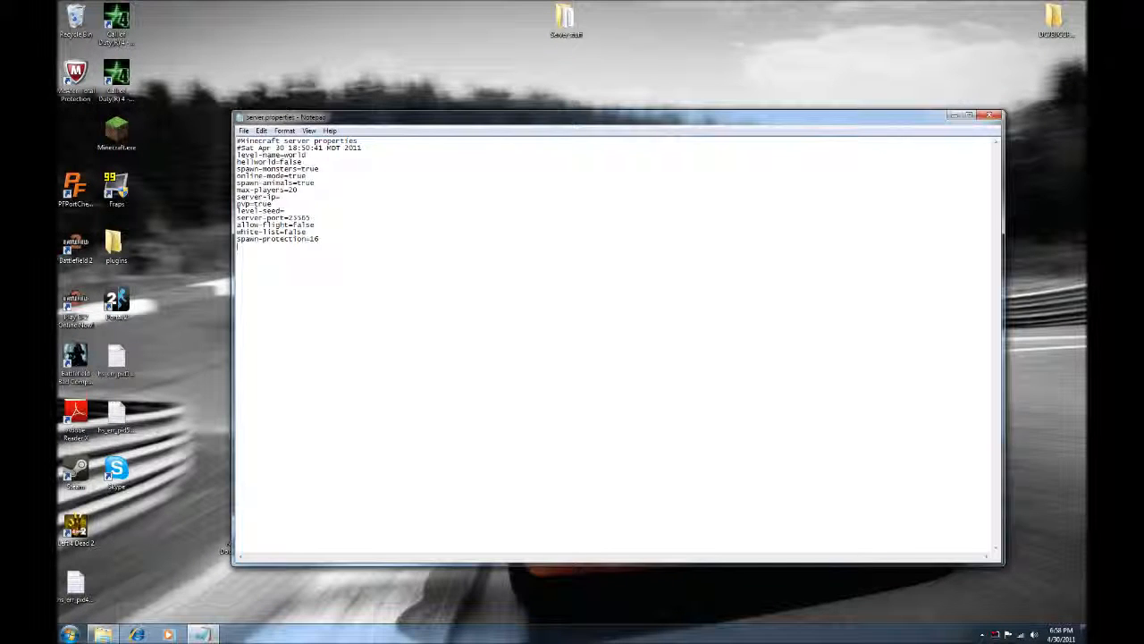
pyautogui.moveTo(320, 240); pyautogui.dragTo(237, 141)
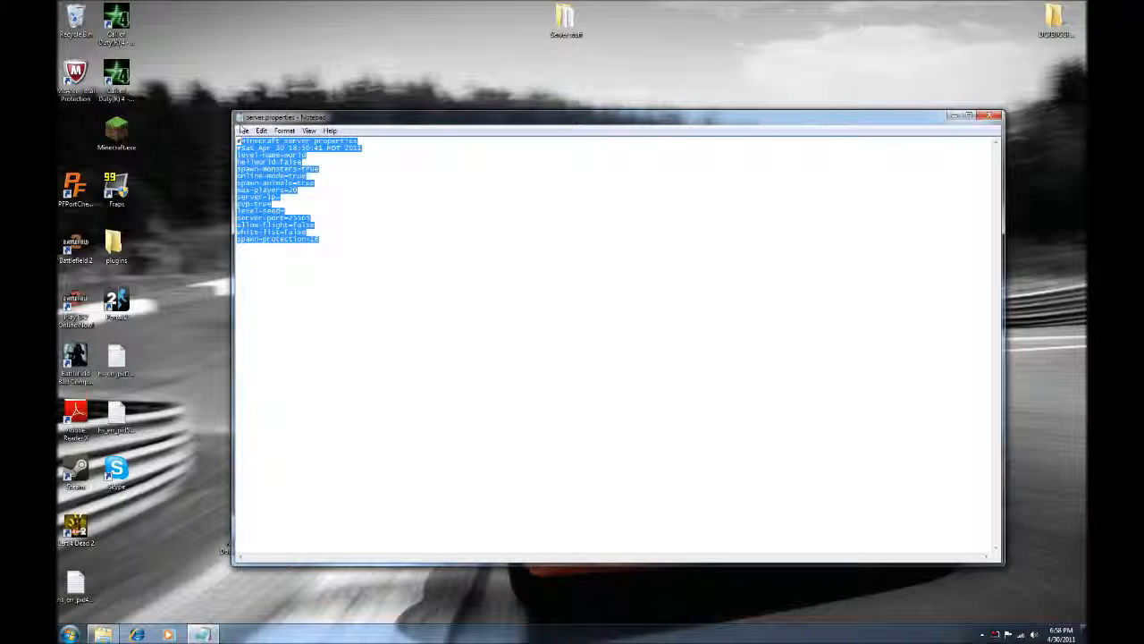
pyautogui.click(358, 268)
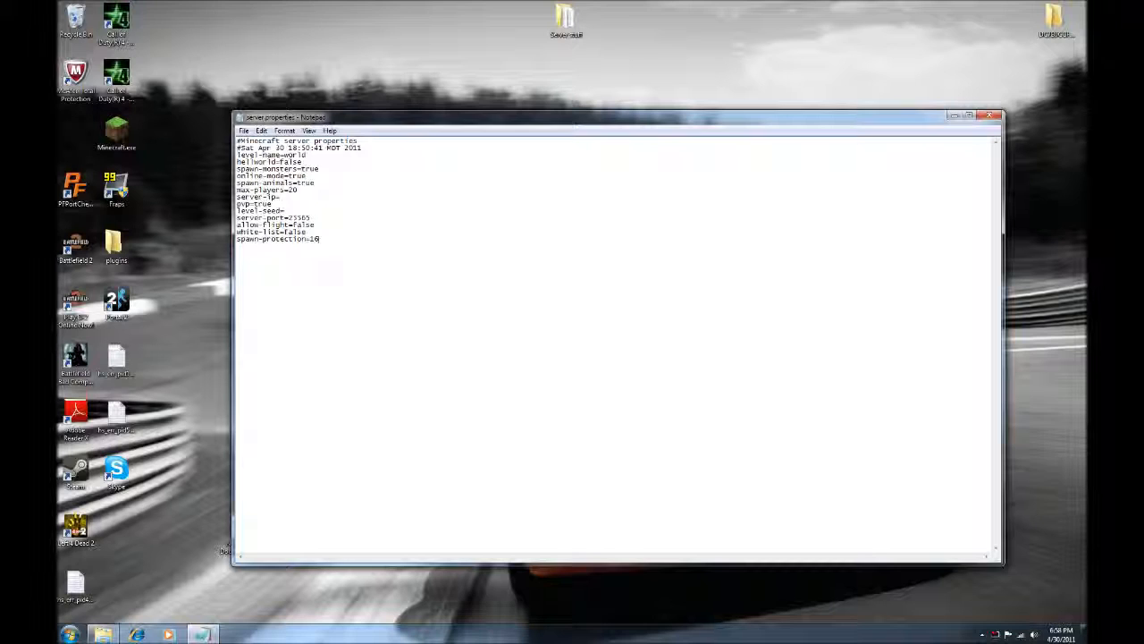
pyautogui.moveTo(327, 259); pyautogui.dragTo(260, 122)
pyautogui.click(309, 268)
pyautogui.click(989, 117)
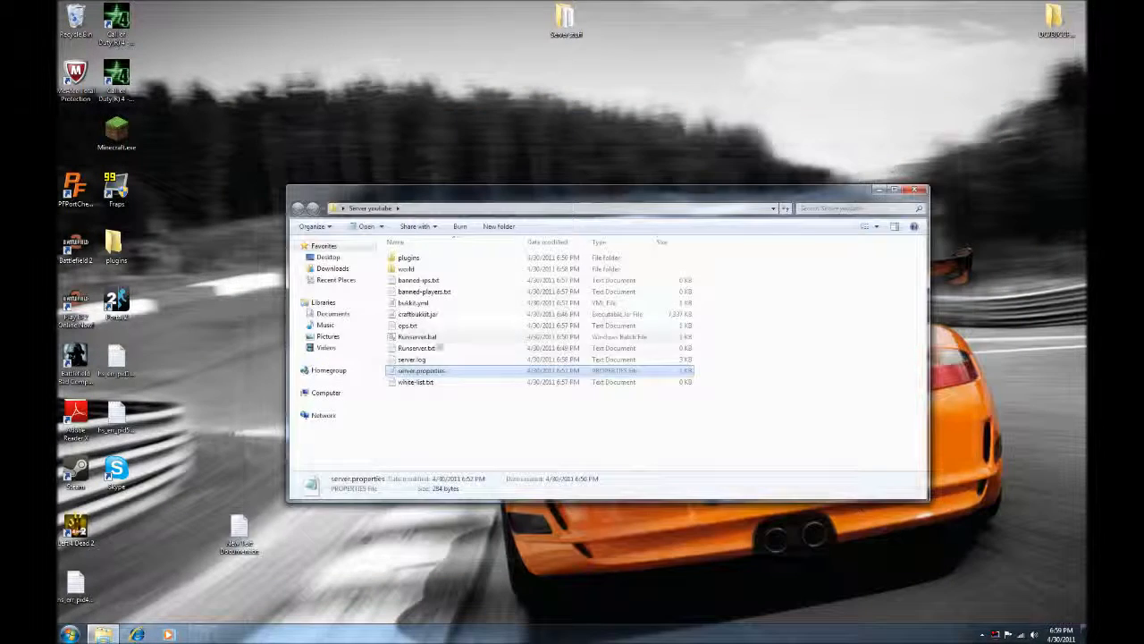
pyautogui.click(913, 191)
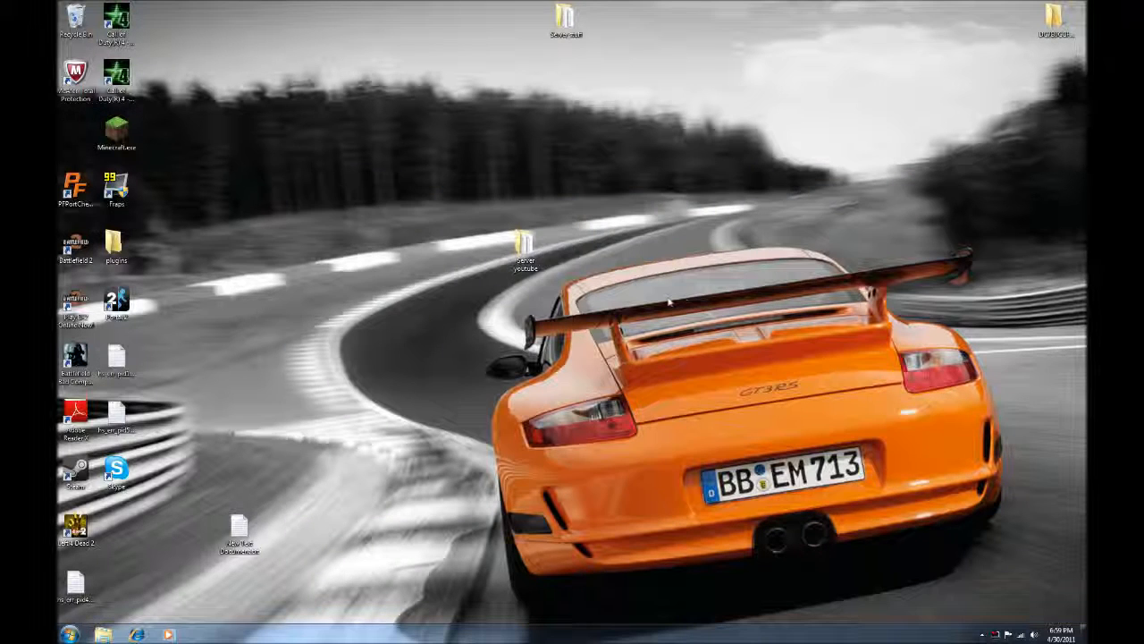